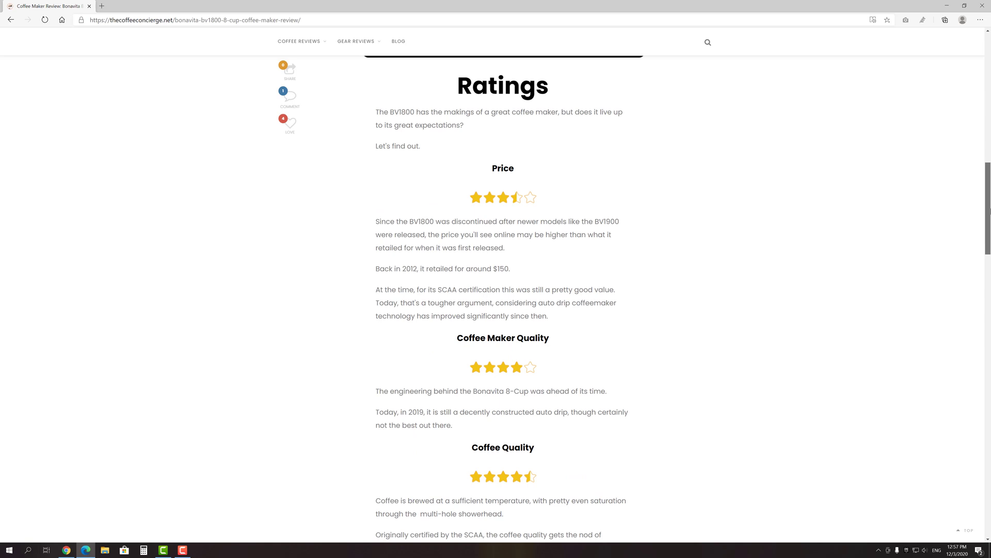
drag(990, 211, 990, 404)
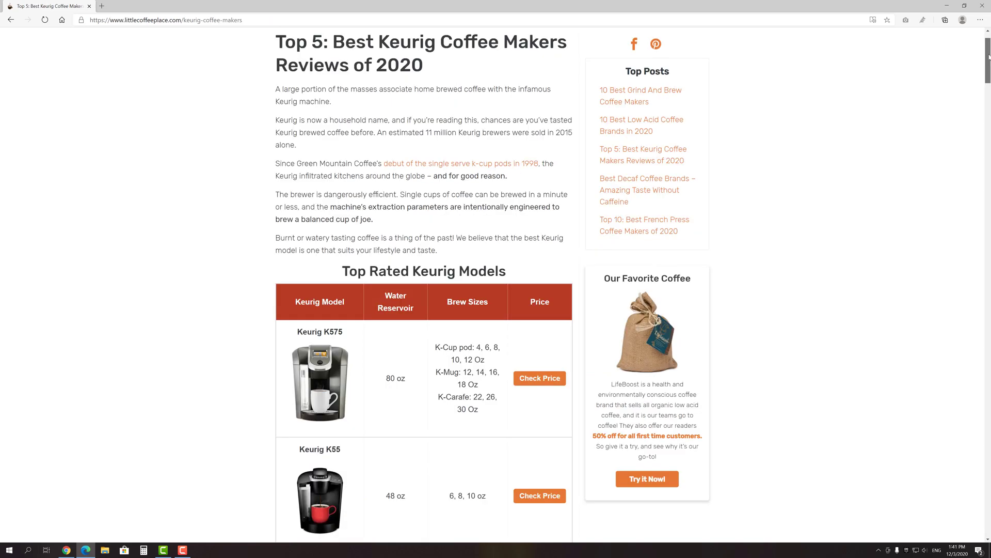
drag(990, 57, 989, 262)
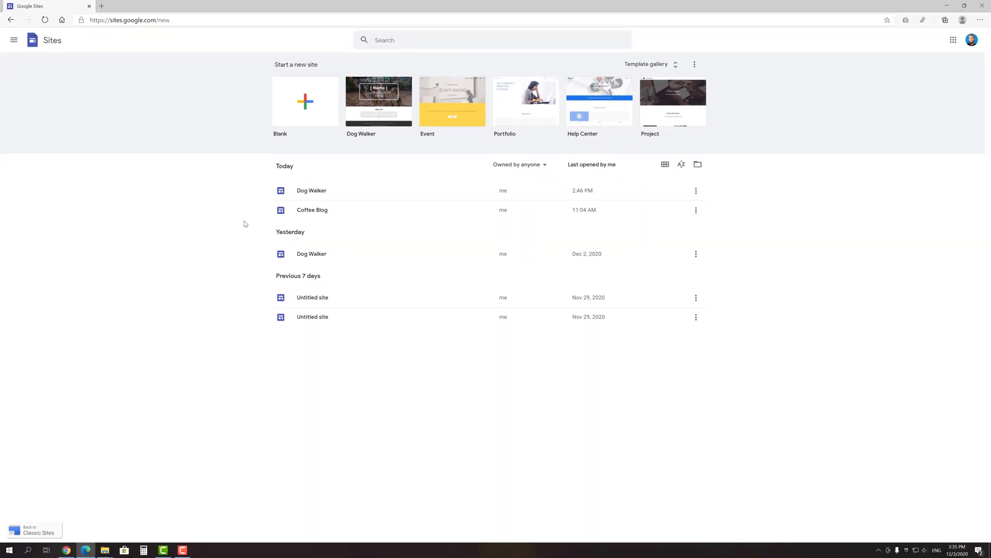
- Create a blank site and enter "Coffee Blog" as both the page title and the site name
click(310, 111)
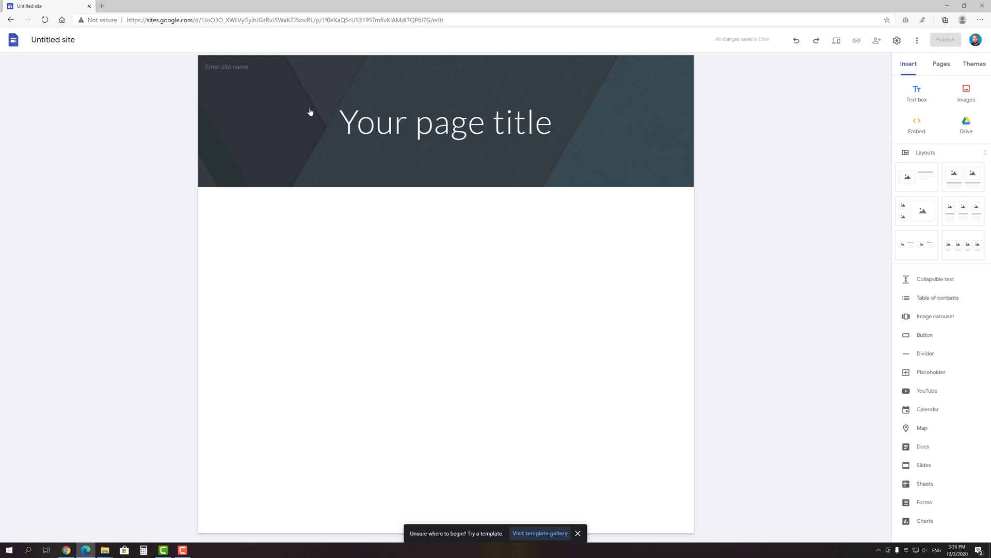
click(389, 126)
text(Coff)
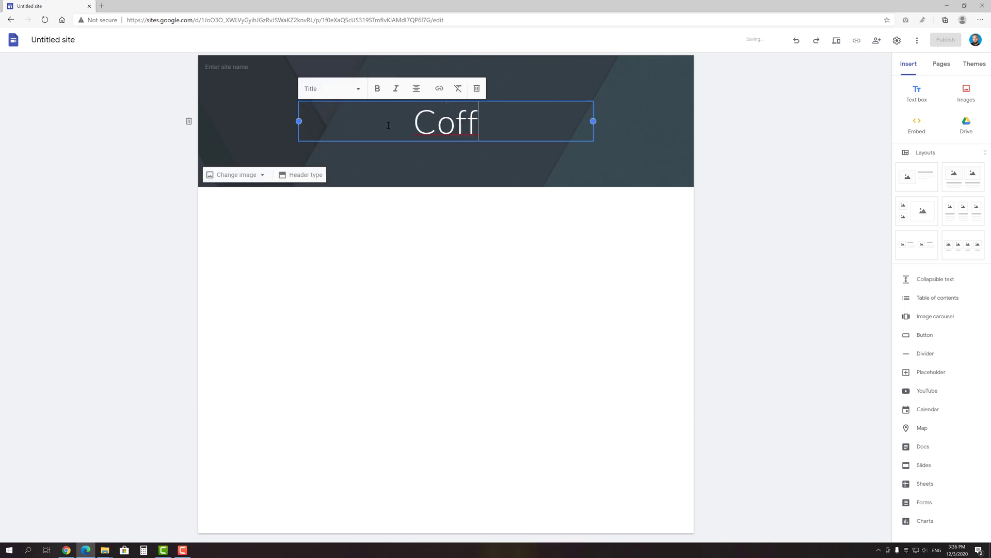
text(ee Blog)
click(224, 67)
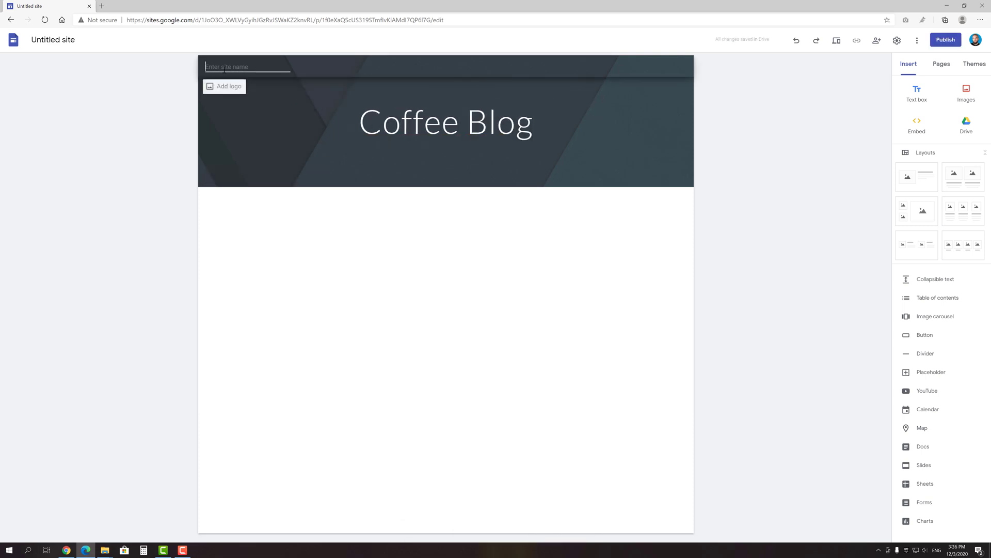
text(CoffeeBlog)
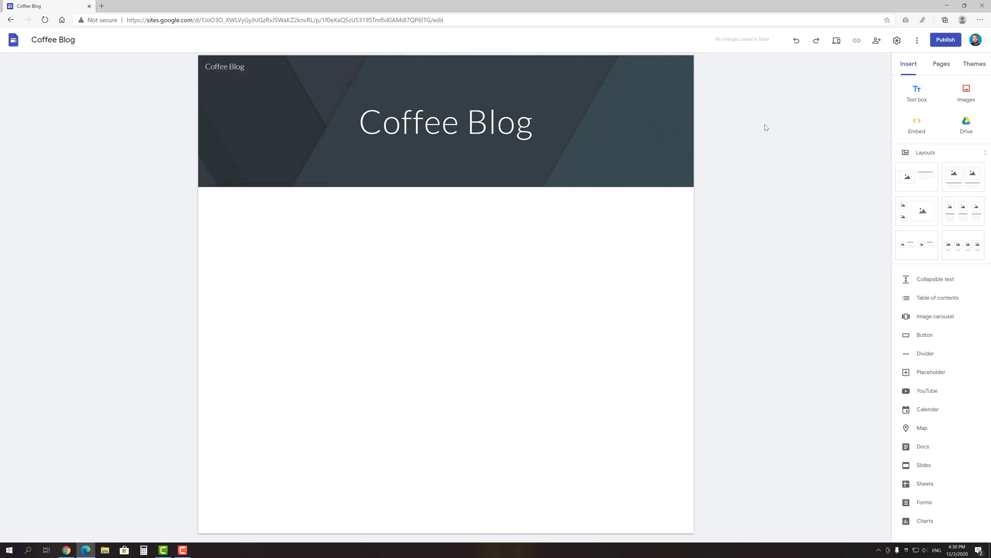
- Replace the header background by uploading the image back.jpg
mouse_move(189, 122)
click(235, 175)
click(233, 197)
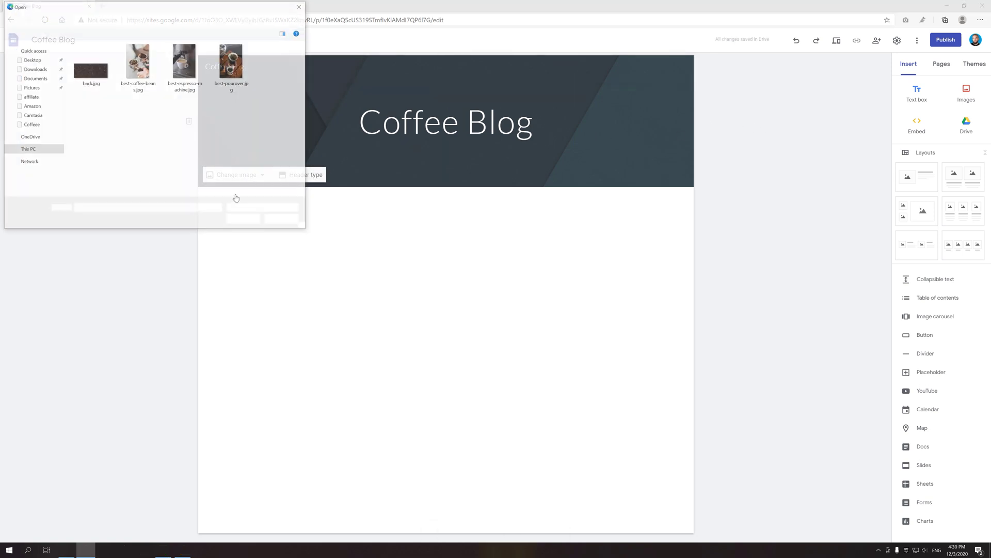
double_click(87, 86)
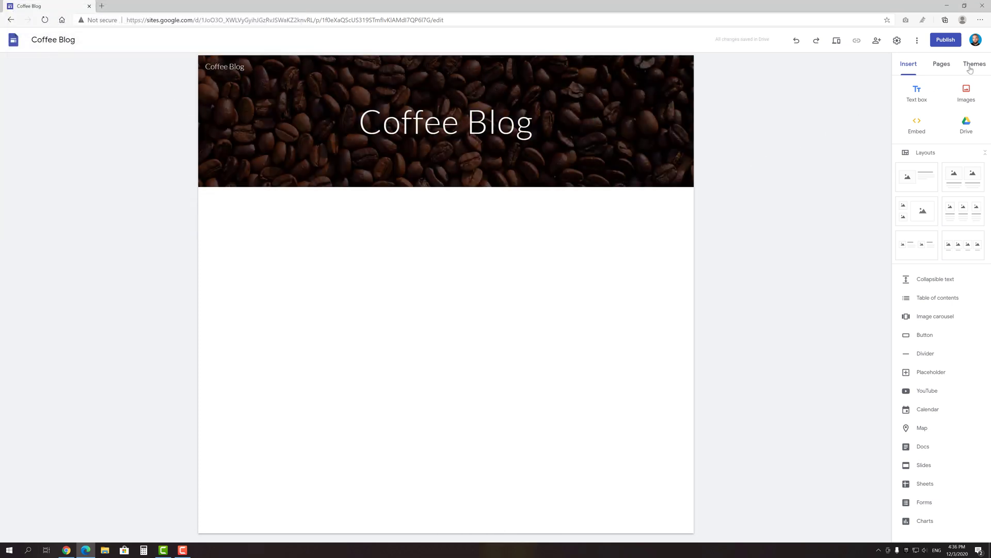
- Apply the Diplomat theme with its black colour and a bold sans-serif font style
click(971, 65)
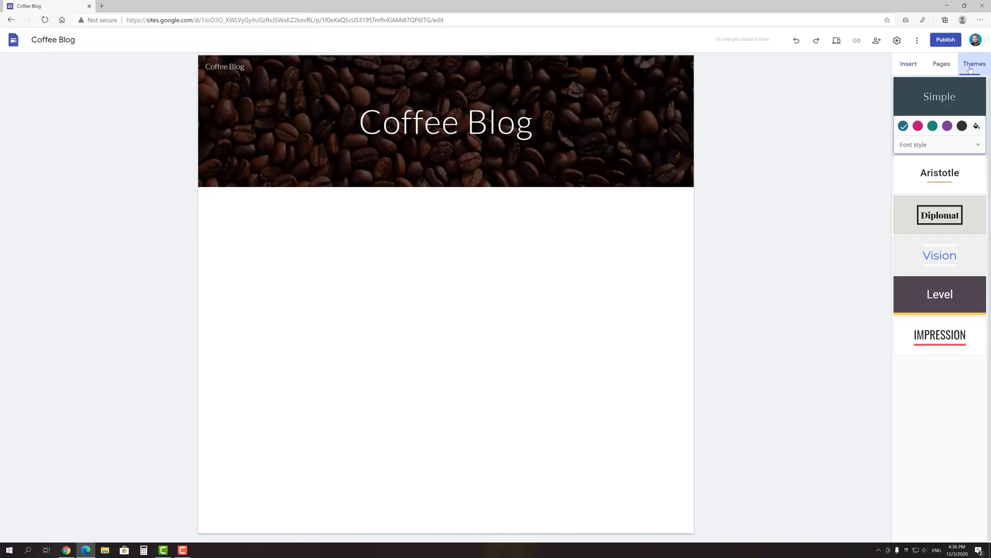
click(938, 174)
click(933, 215)
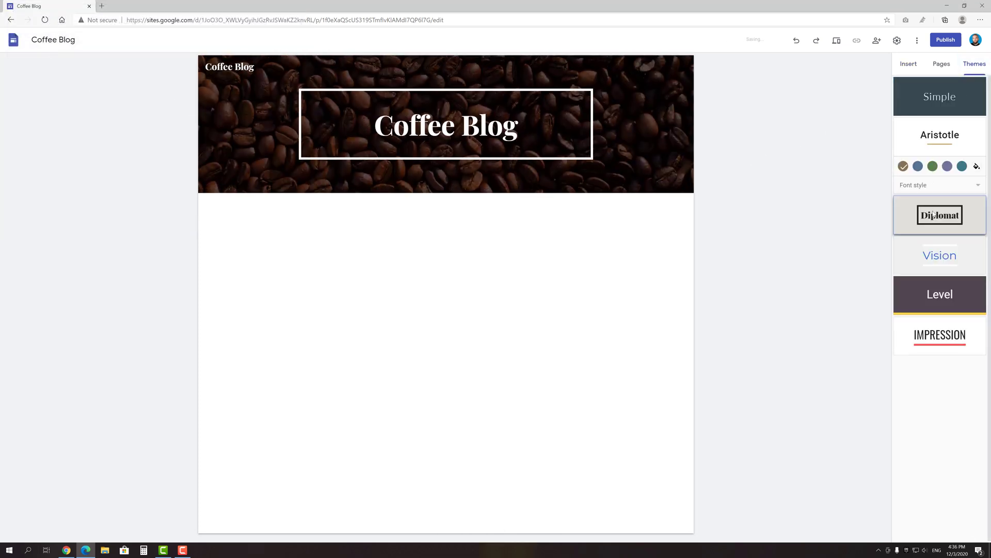
click(932, 209)
click(962, 207)
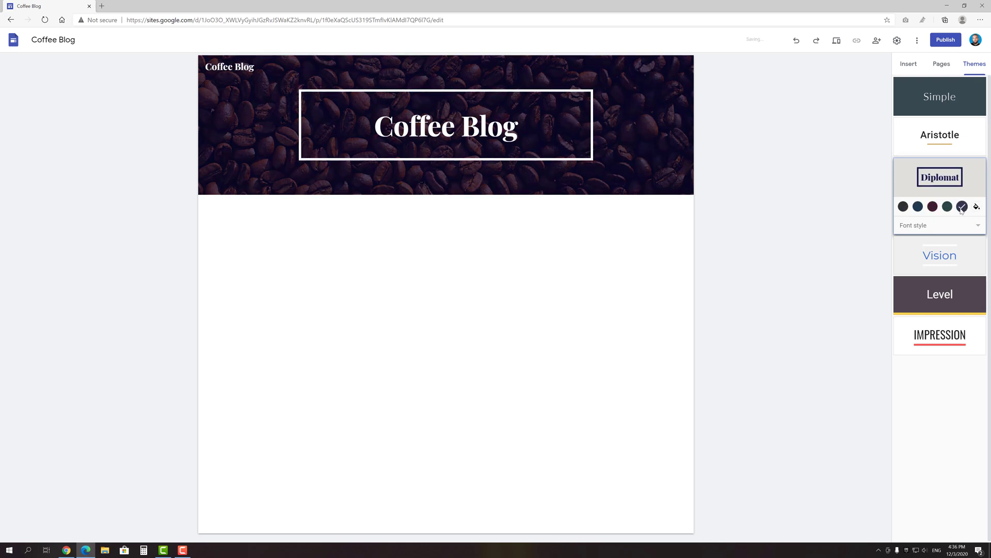
click(903, 208)
click(907, 228)
click(910, 258)
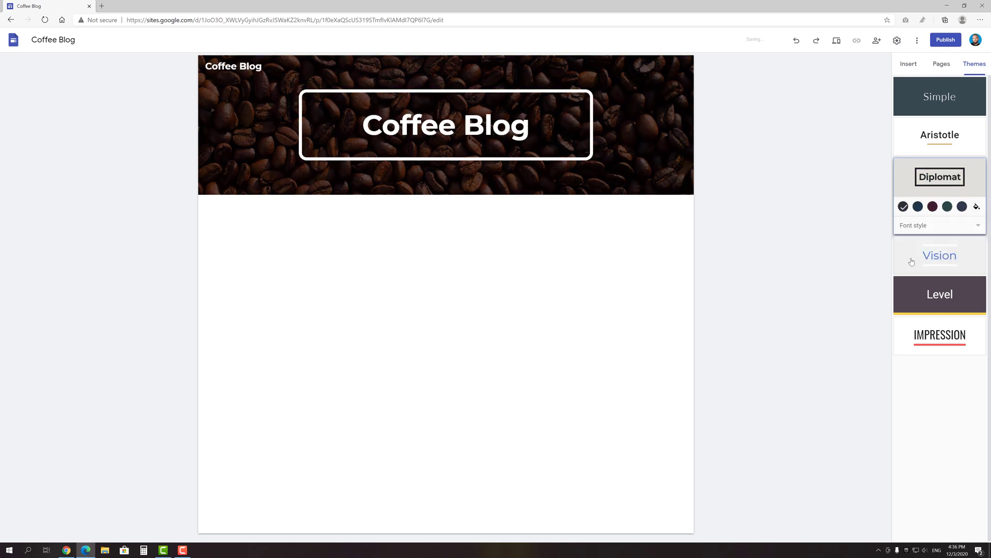
- Insert the layout with three images and captions, and place a new text box section between it and the header
click(909, 64)
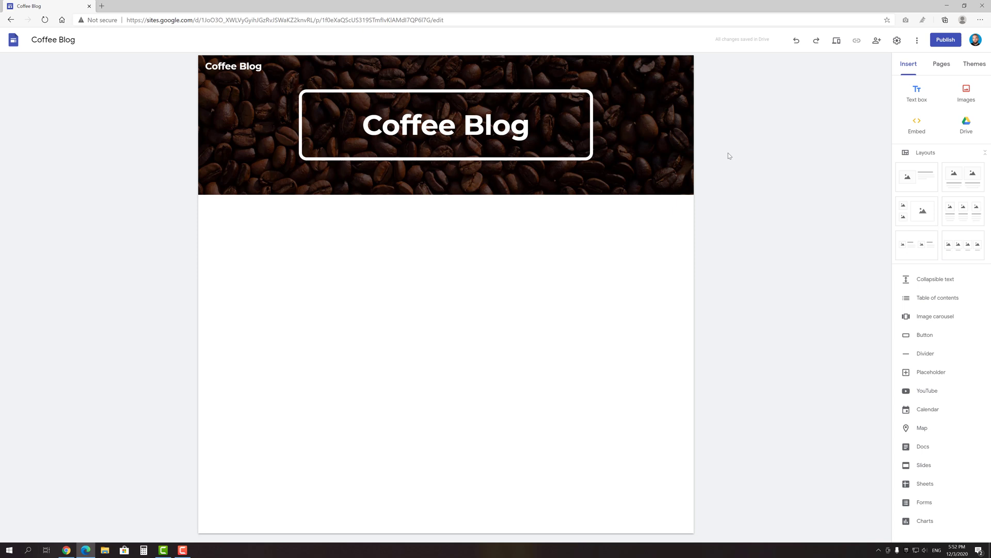
click(956, 211)
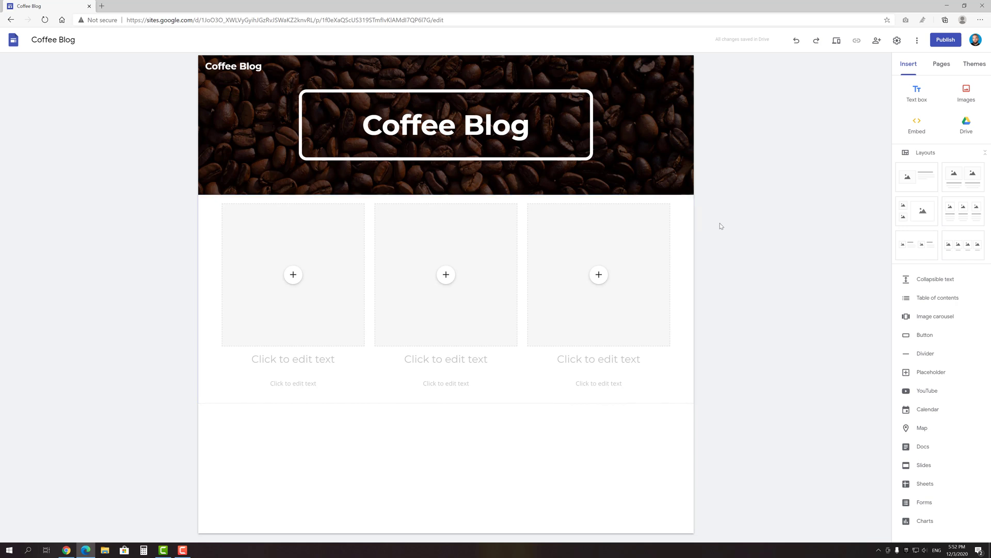
click(902, 101)
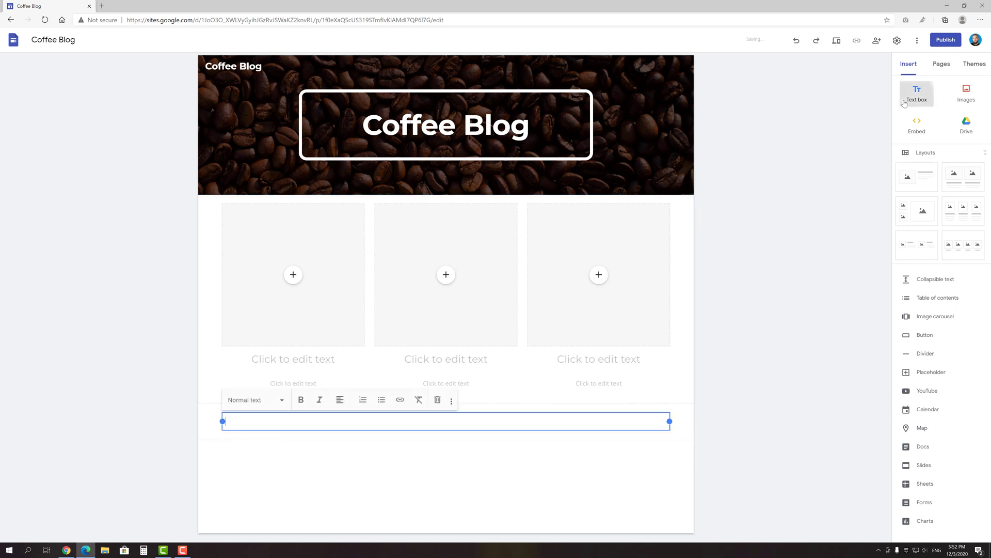
click(720, 337)
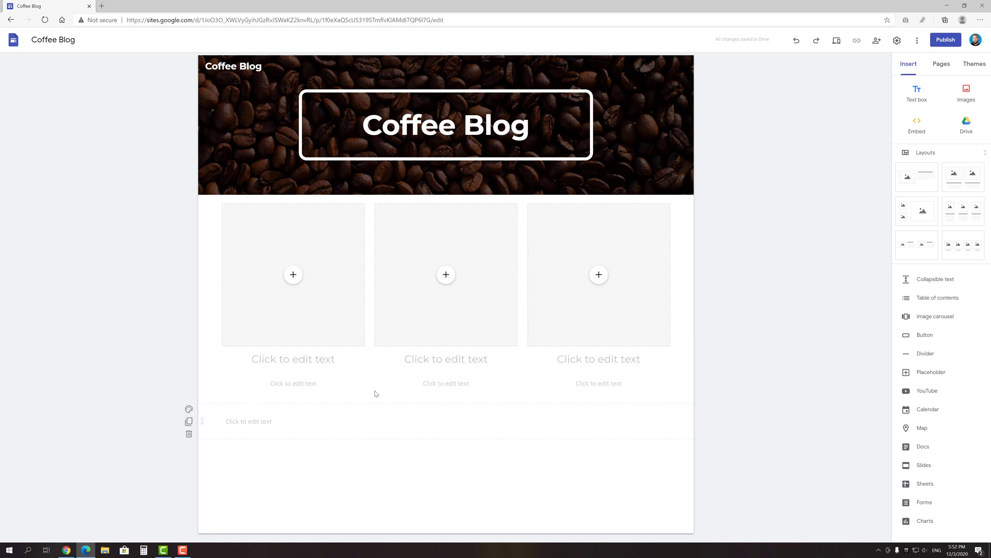
drag(201, 420, 200, 206)
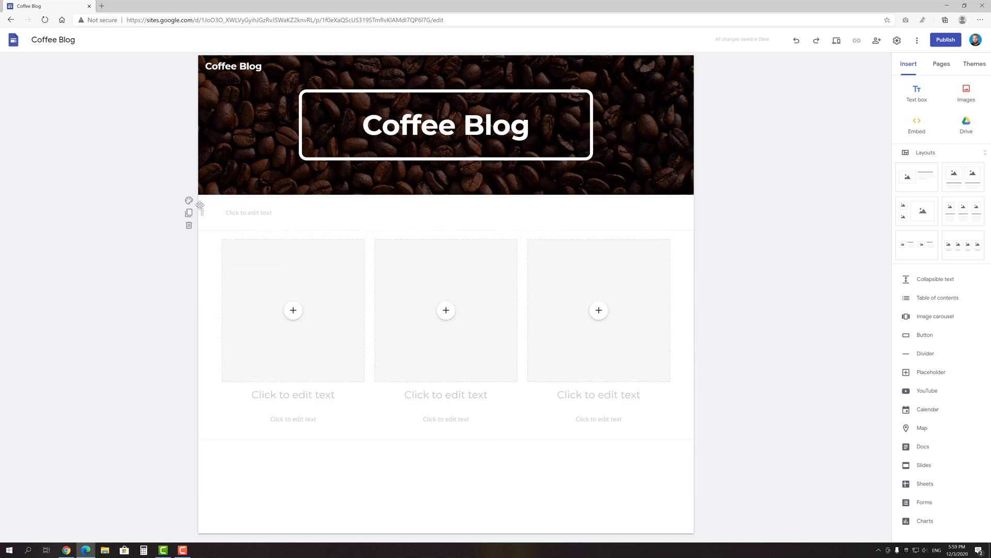
- Enter "Top Rated Products" in the text box under the header and format it as a centred Heading
click(235, 211)
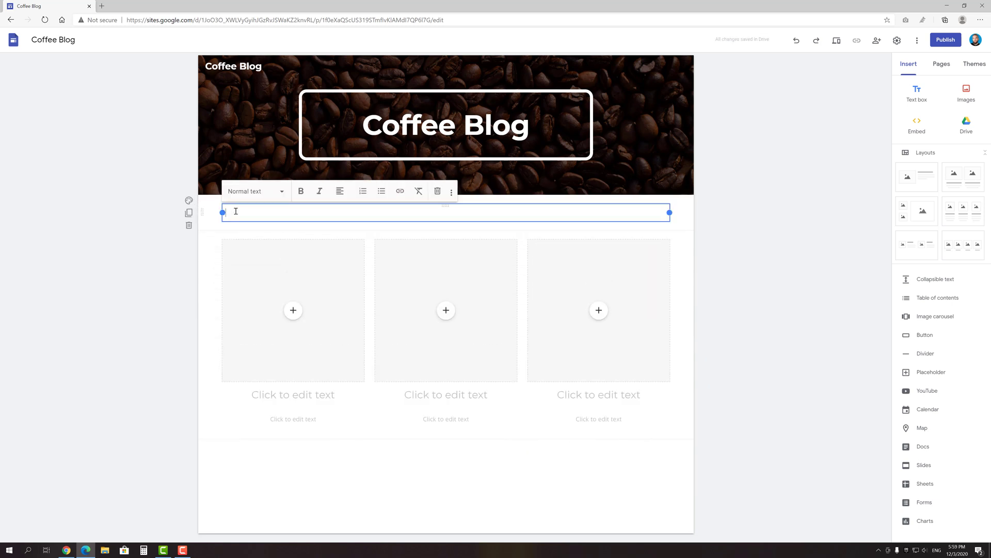
text(Top Rated Products)
triple_click(246, 212)
click(257, 194)
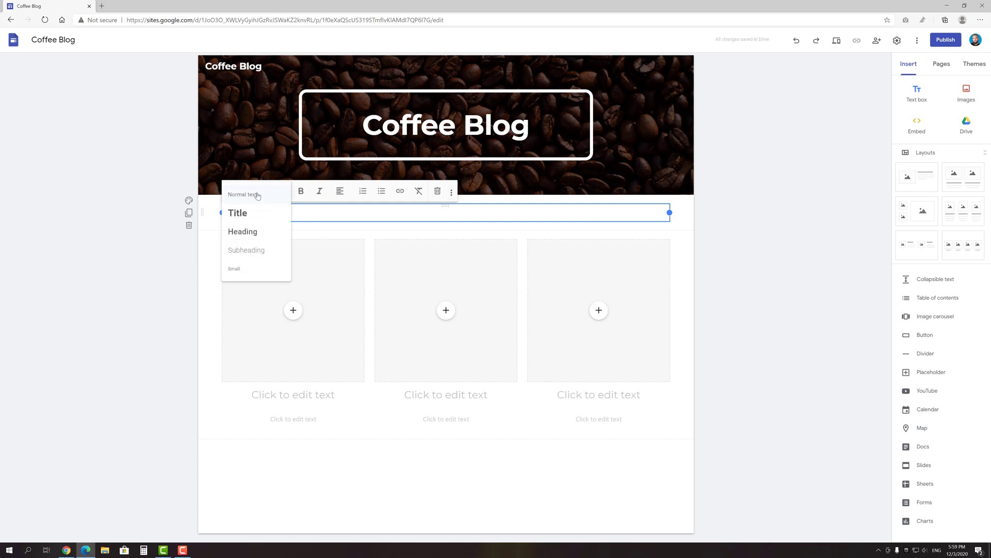
click(248, 230)
click(340, 191)
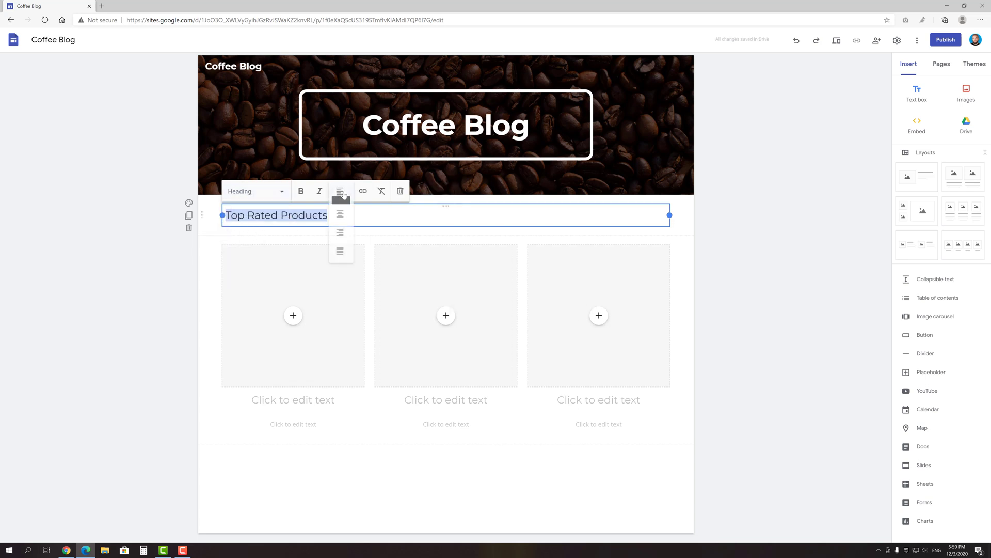
click(340, 221)
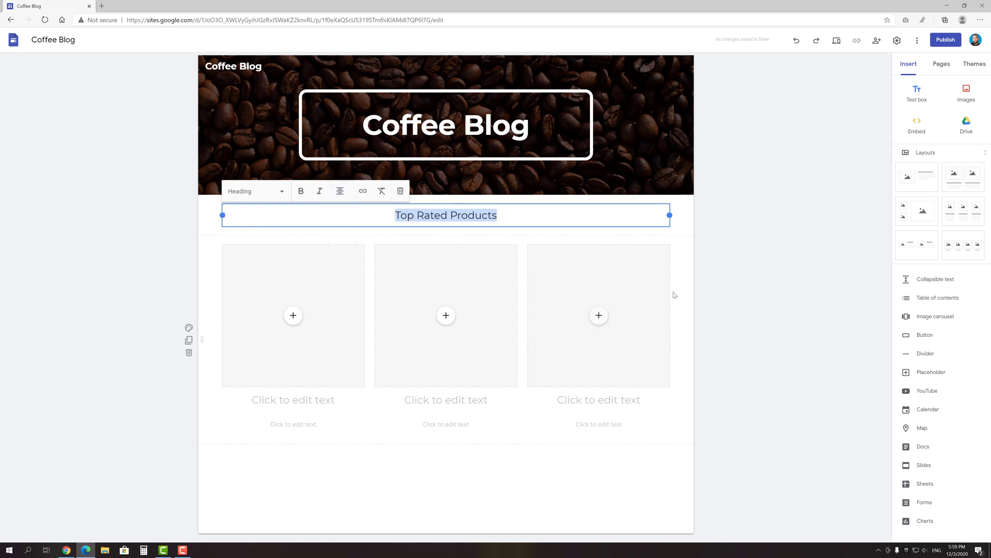
click(695, 297)
- Fill the first column with the image best-coffee-beans.jpg and the heading "Top-5 coffee beans"
click(292, 315)
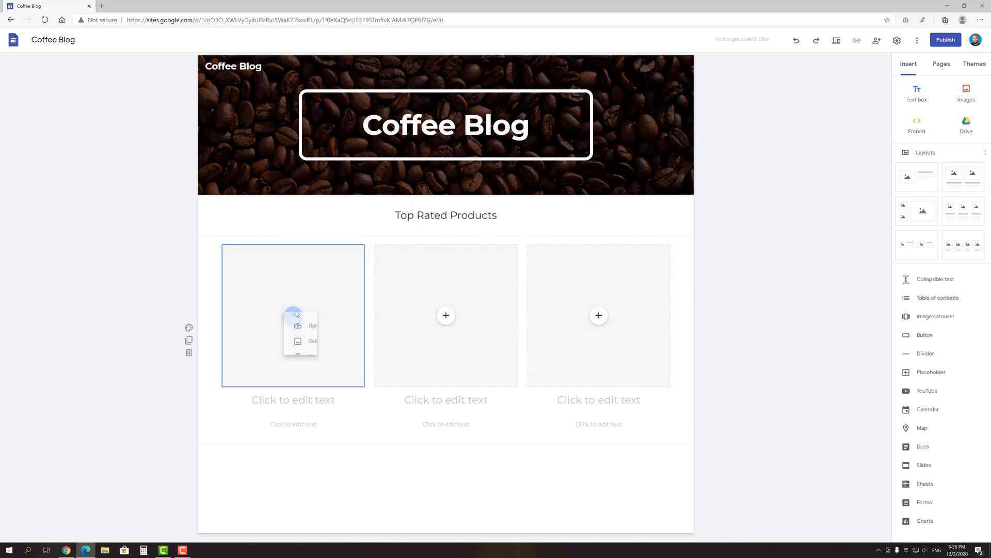
click(308, 338)
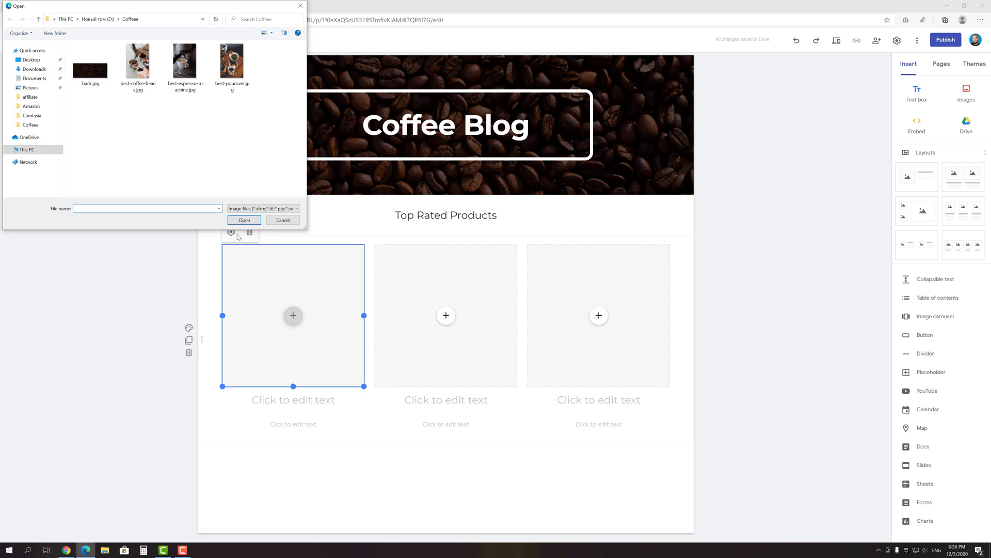
double_click(137, 61)
click(295, 406)
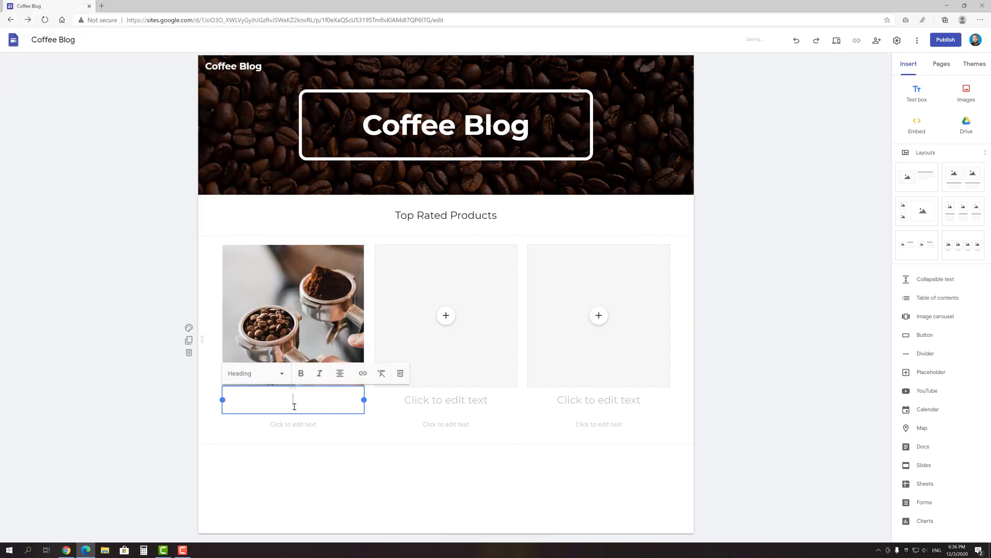
text(Top-5 coffee beans)
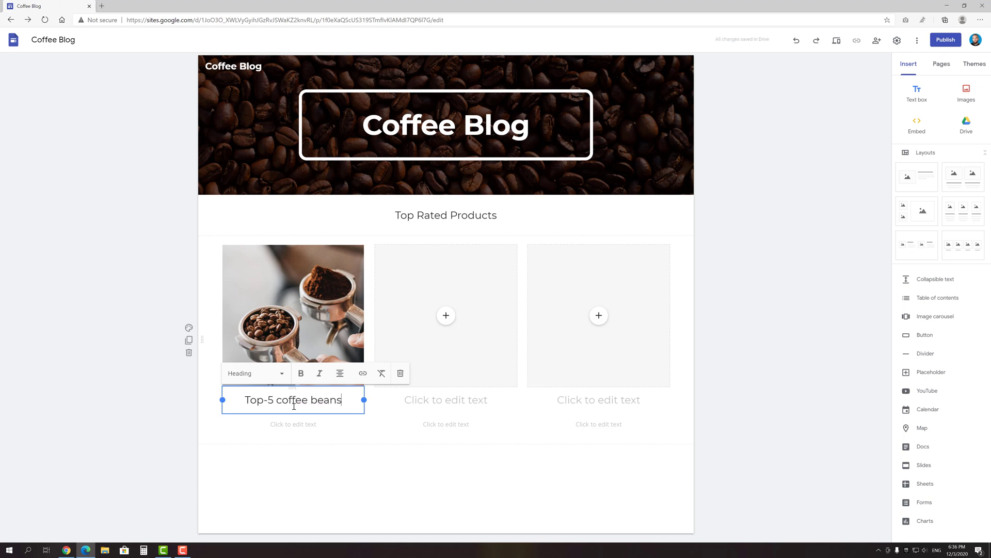
- Fill the second column with the image best-espresso-machine.jpg and the heading "Top-5 espresso machines"
click(446, 315)
click(463, 339)
double_click(188, 65)
click(439, 404)
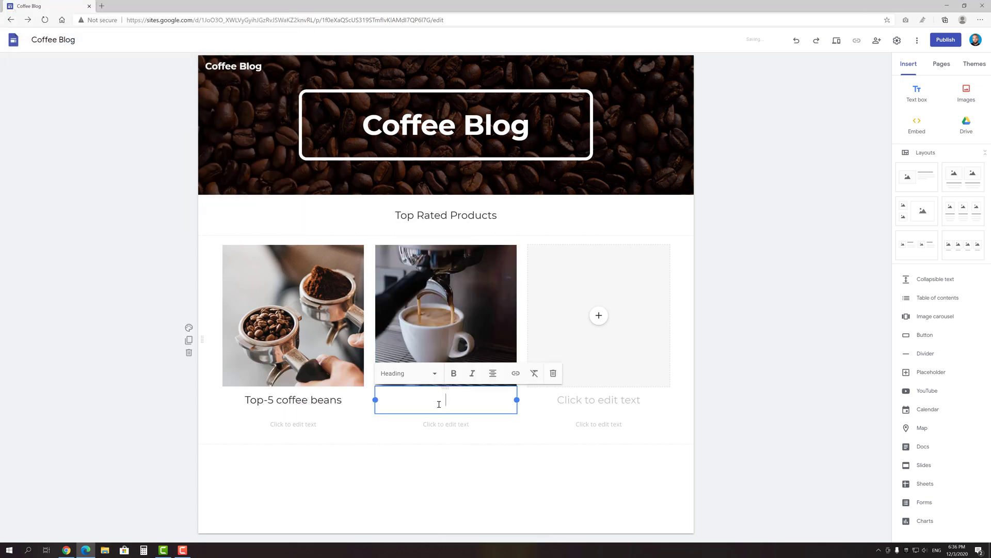
text(Top-5 espresso machines)
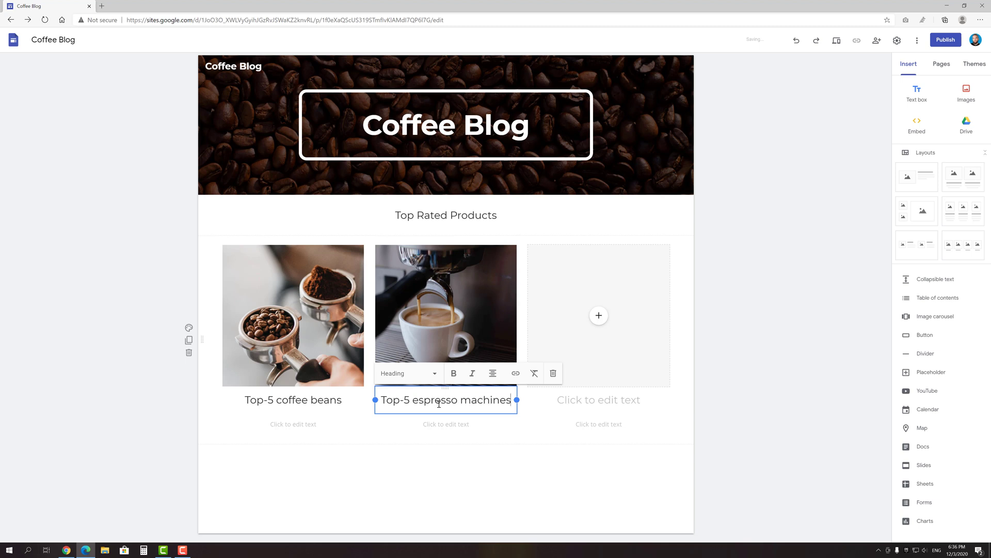
- Fill the third column with the image best-pourover.jpg and the heading "Top-5 pourovers"
click(598, 315)
click(616, 339)
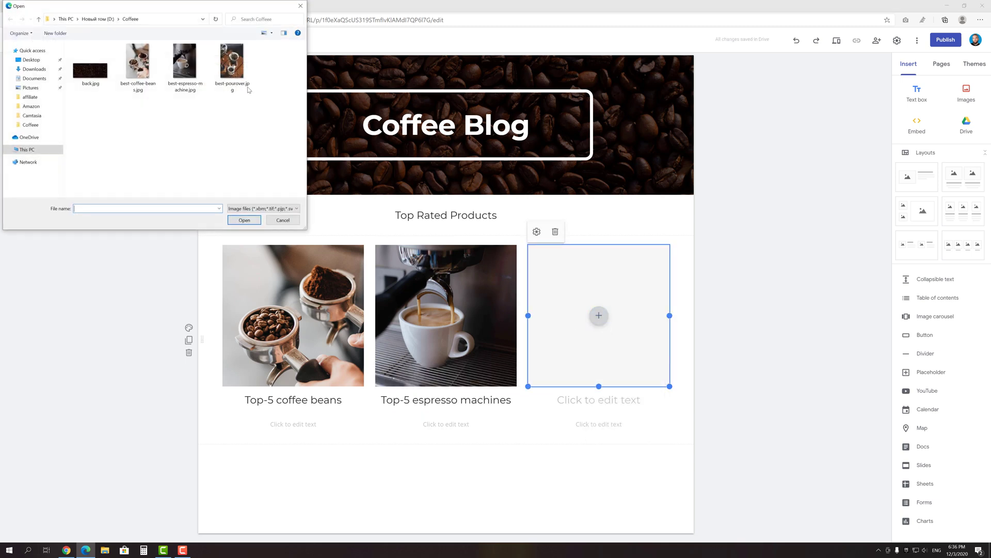
double_click(230, 66)
click(605, 400)
text(Top-5 )
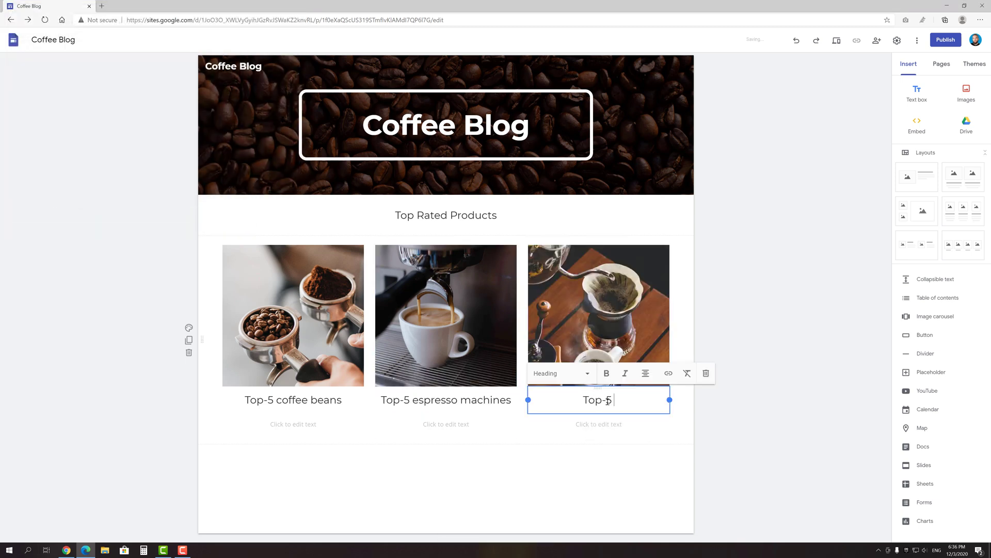
text(pourovers)
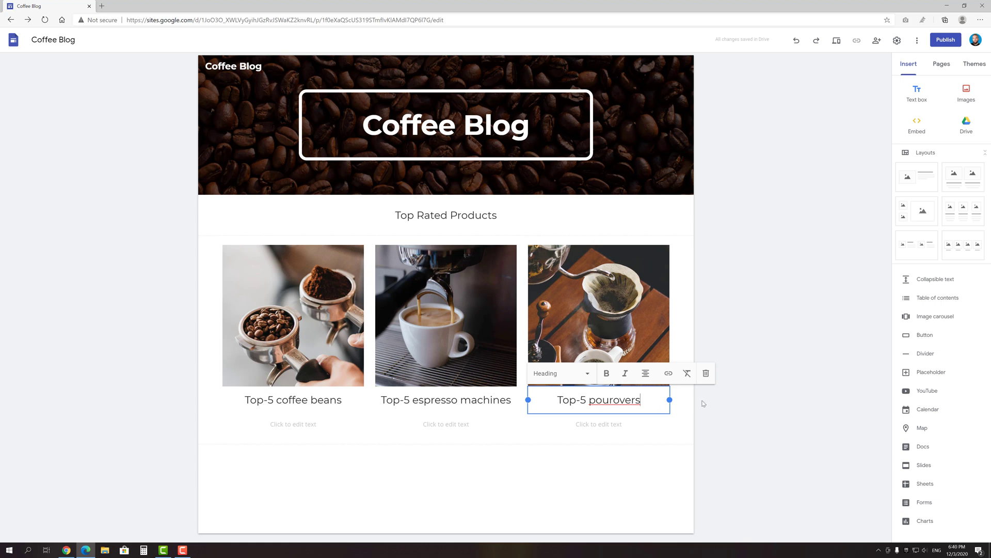
- Remove the empty description text boxes under the three product headings
click(328, 426)
click(437, 401)
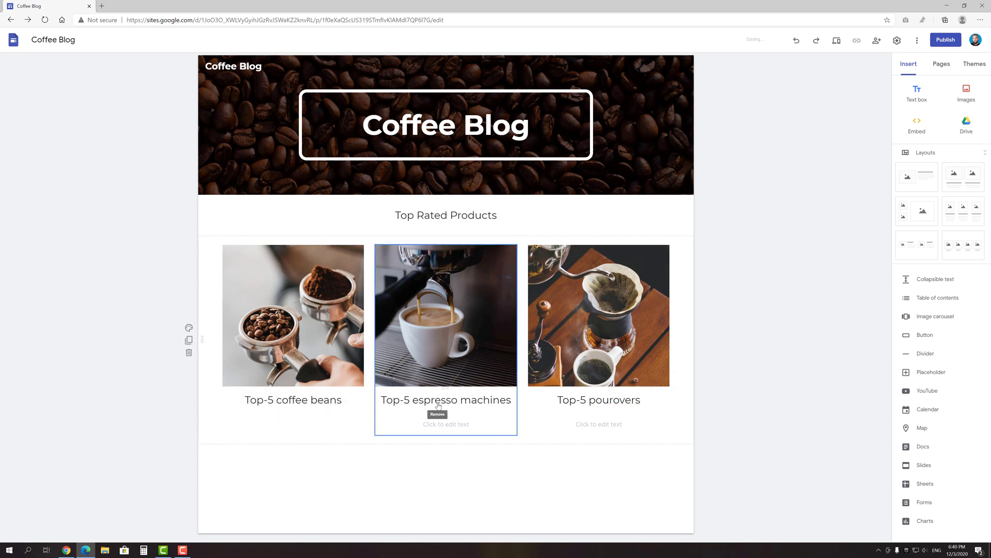
click(446, 424)
click(595, 401)
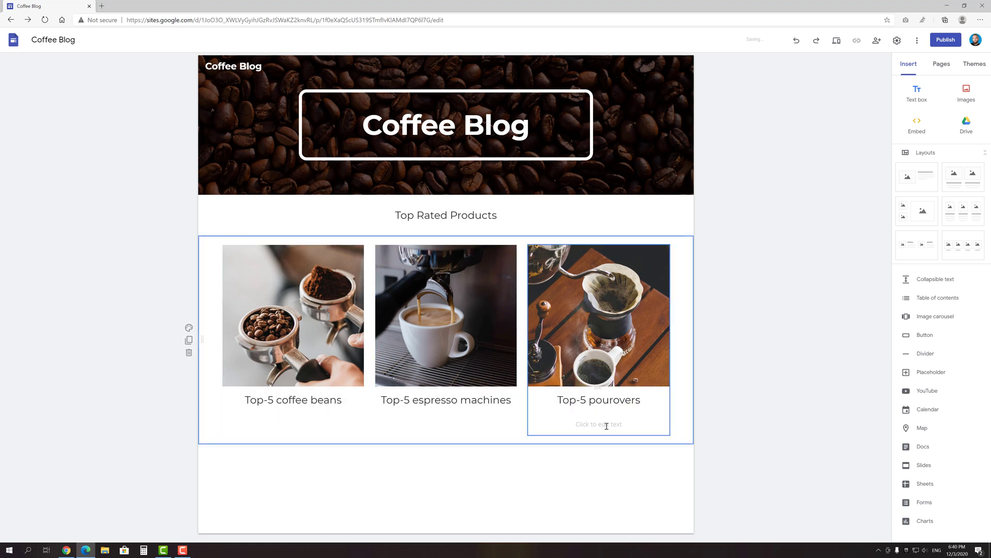
click(601, 424)
click(742, 402)
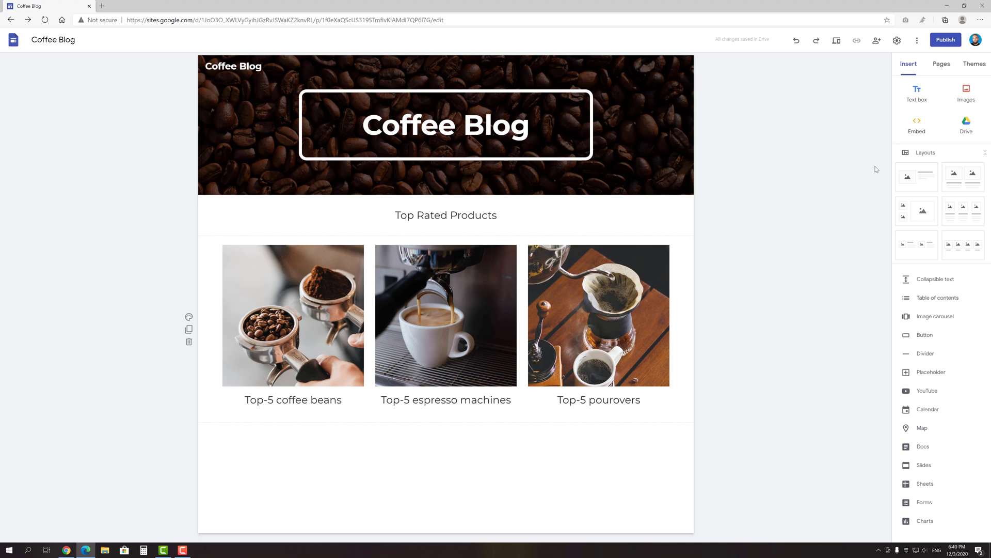
- Add a new page named Top-5 coffee beans and hide it from the site navigation
click(941, 64)
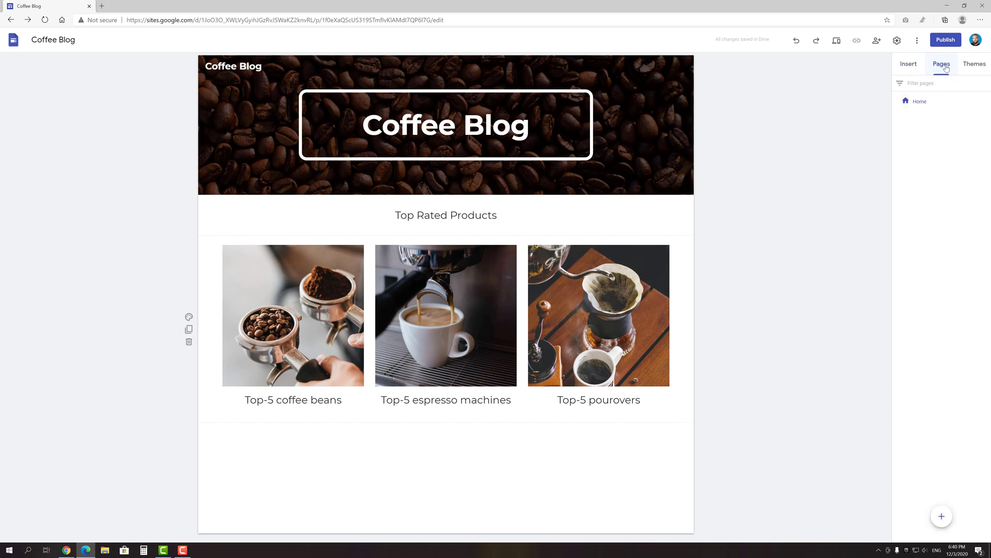
click(943, 516)
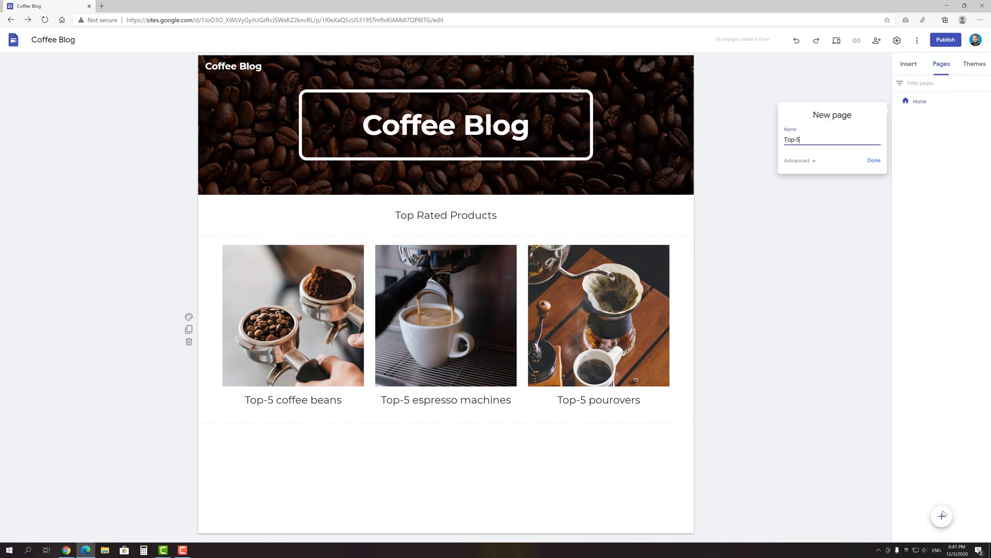
text(Top-5 coffee beans)
click(874, 161)
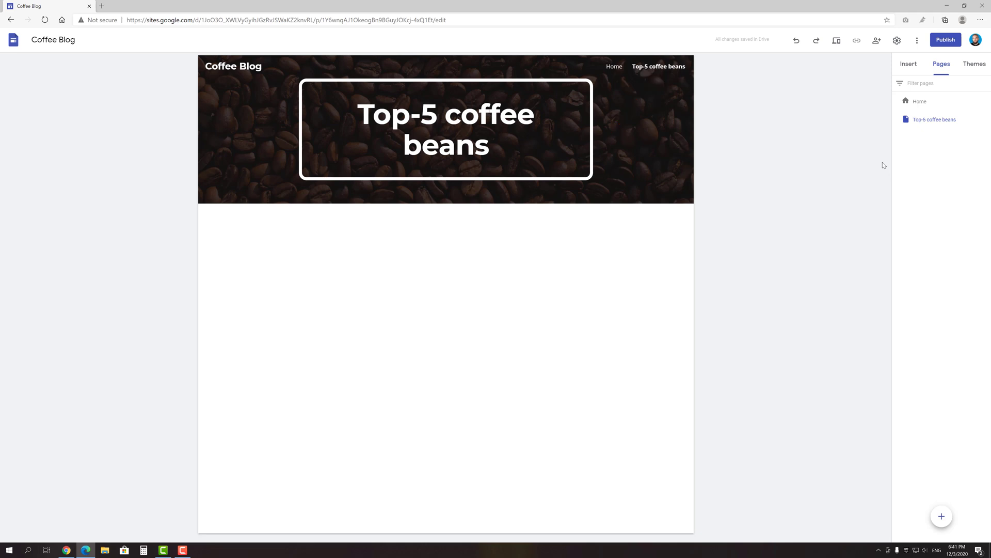
click(985, 119)
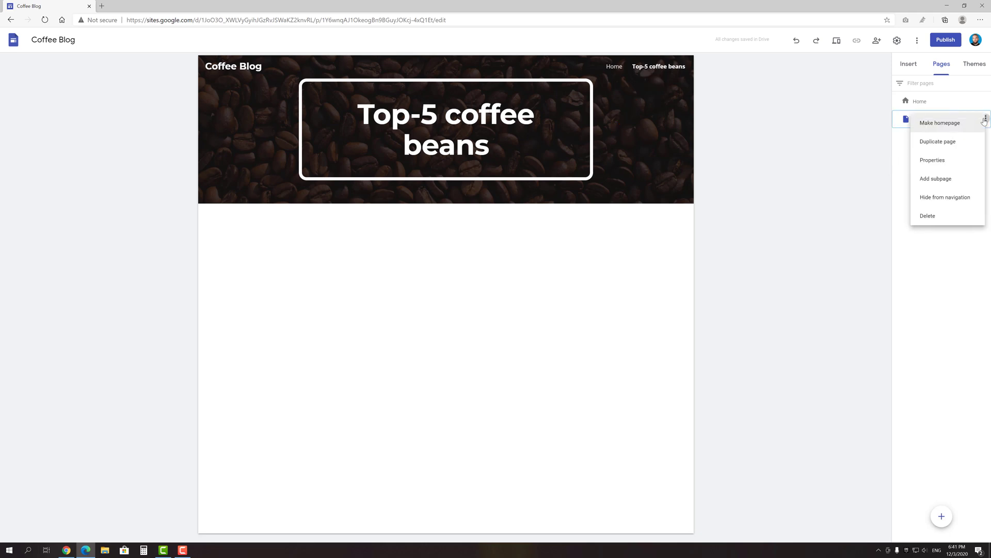
click(947, 198)
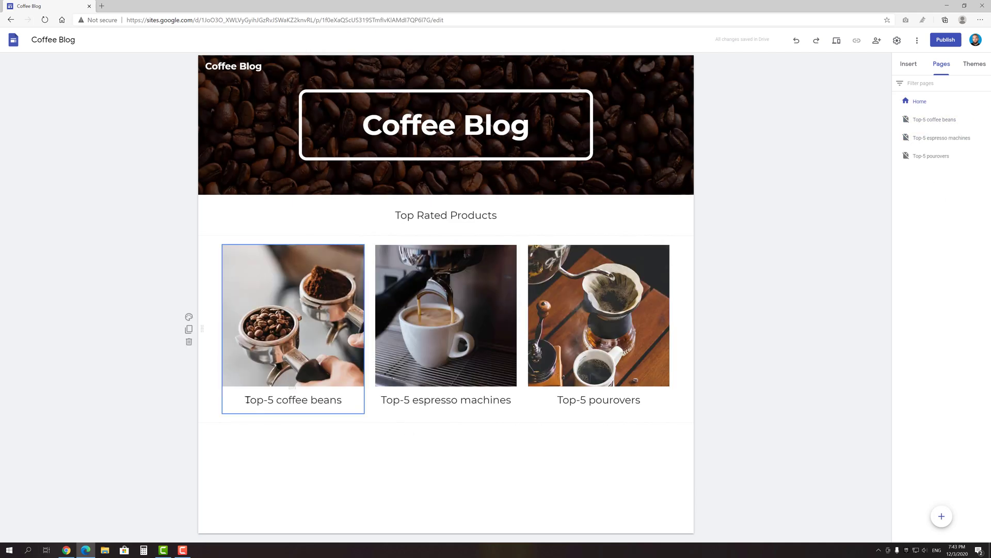
- Link the "Top-5 coffee beans" heading on the home page to the Top-5 coffee beans page
drag(245, 399, 351, 399)
click(363, 373)
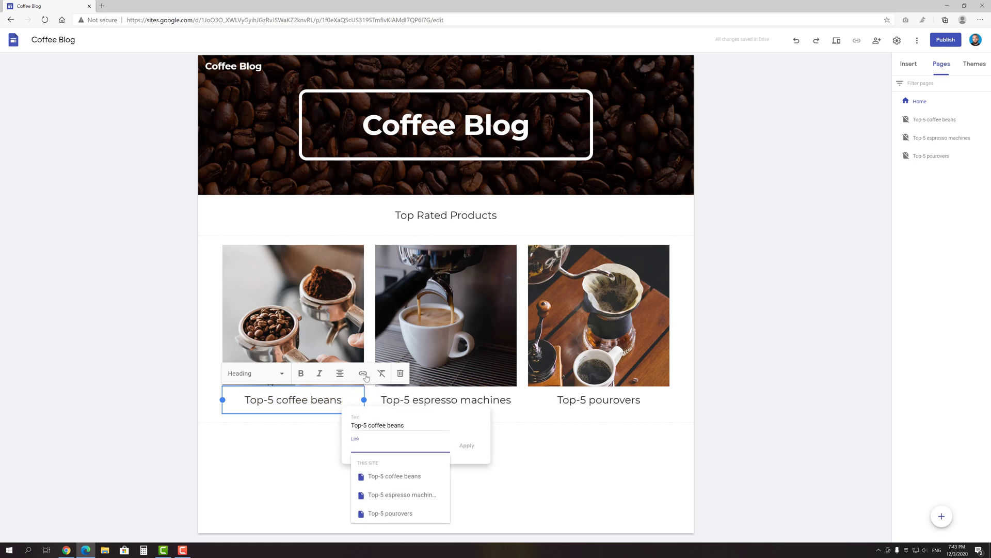
click(394, 476)
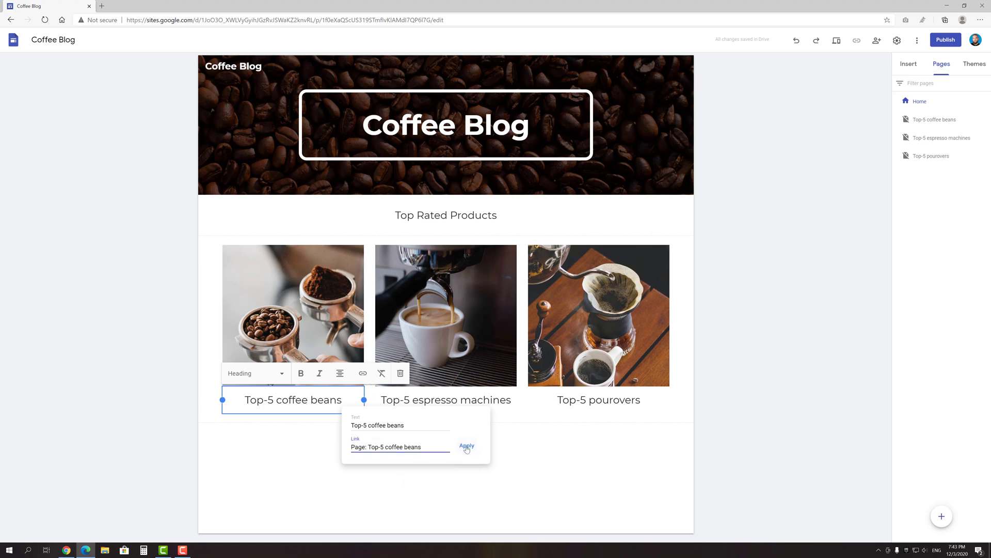
click(467, 445)
- Link the "Top-5 espresso machines" and "Top-5 pourovers" headings to the site pages of the same names
drag(381, 400, 651, 402)
click(516, 373)
click(571, 494)
click(636, 445)
click(668, 372)
click(676, 512)
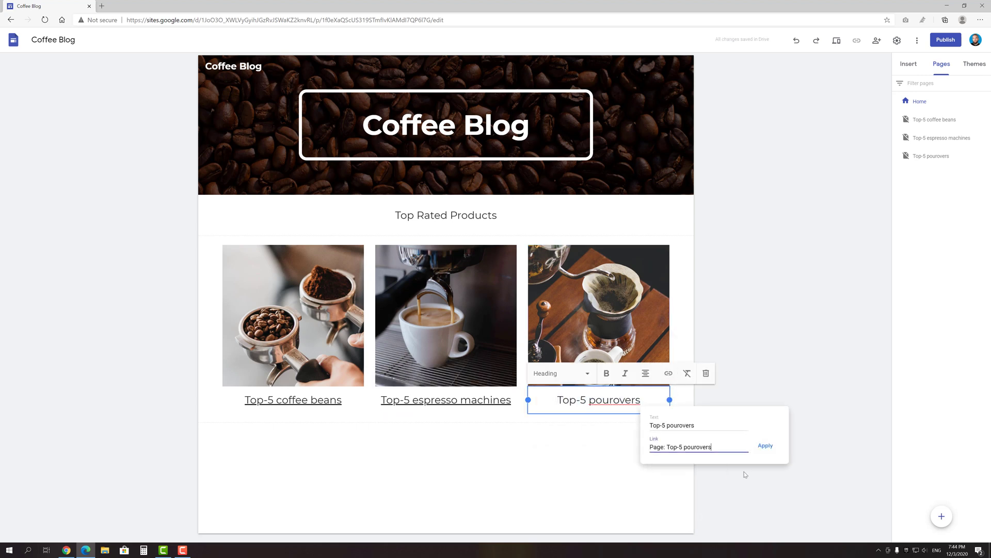
click(765, 445)
- Link the coffee beans image to the Top-5 coffee beans page
click(309, 262)
click(268, 230)
text(http://h)
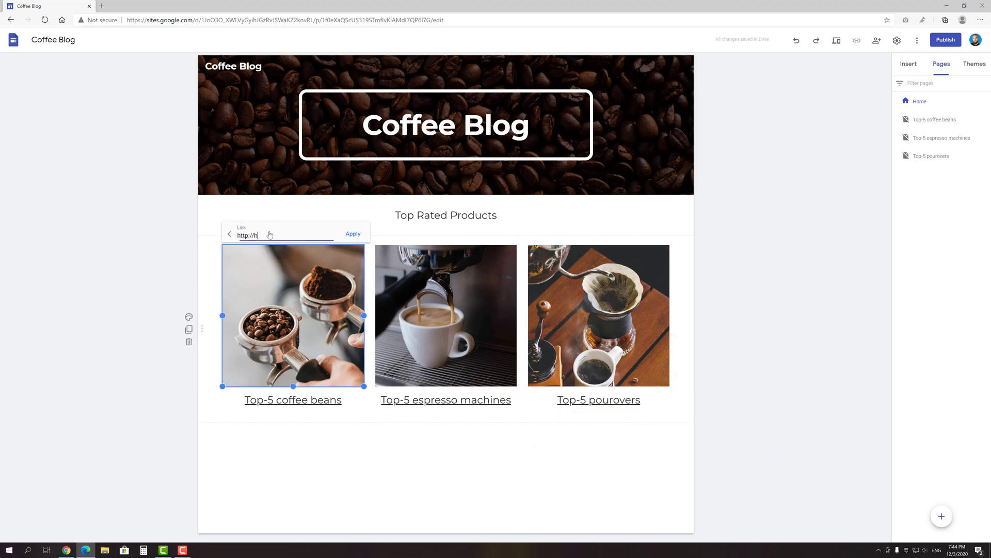
key(ctrl+a)
key(BackSpace)
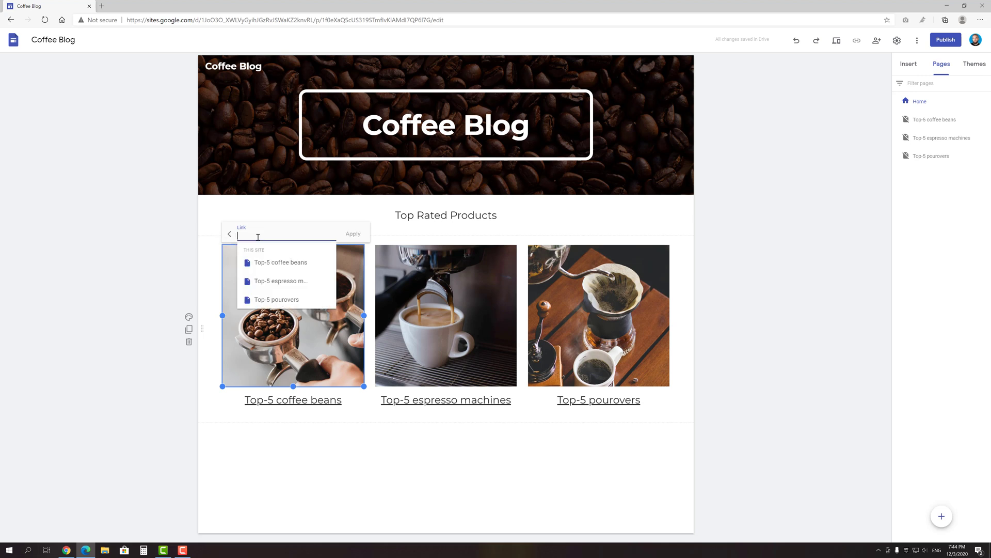
click(280, 263)
click(354, 234)
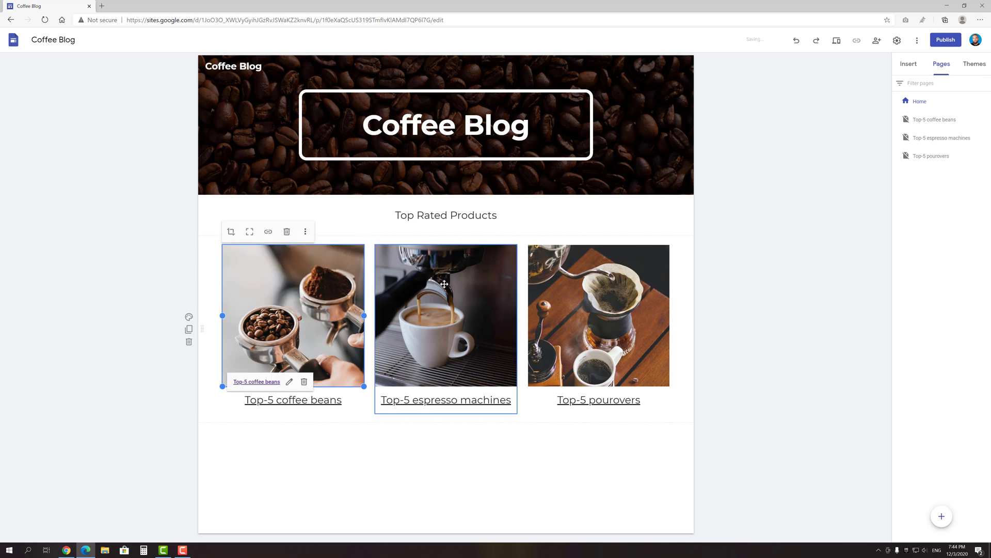
- Link the espresso machine image to the Top-5 espresso machines page and the pourover image to the Top-5 pourovers page
click(447, 286)
click(421, 231)
click(428, 282)
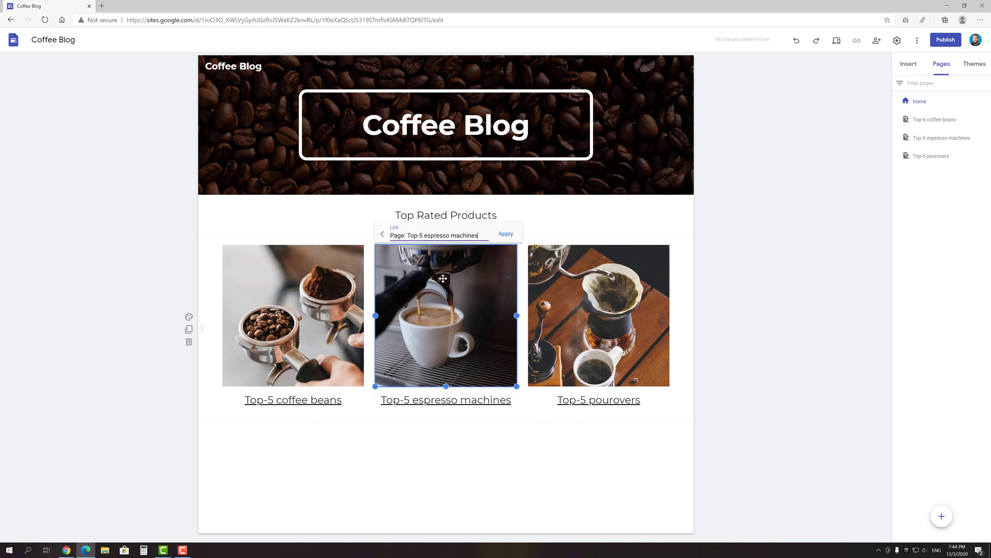
click(500, 233)
click(534, 262)
click(574, 232)
click(583, 297)
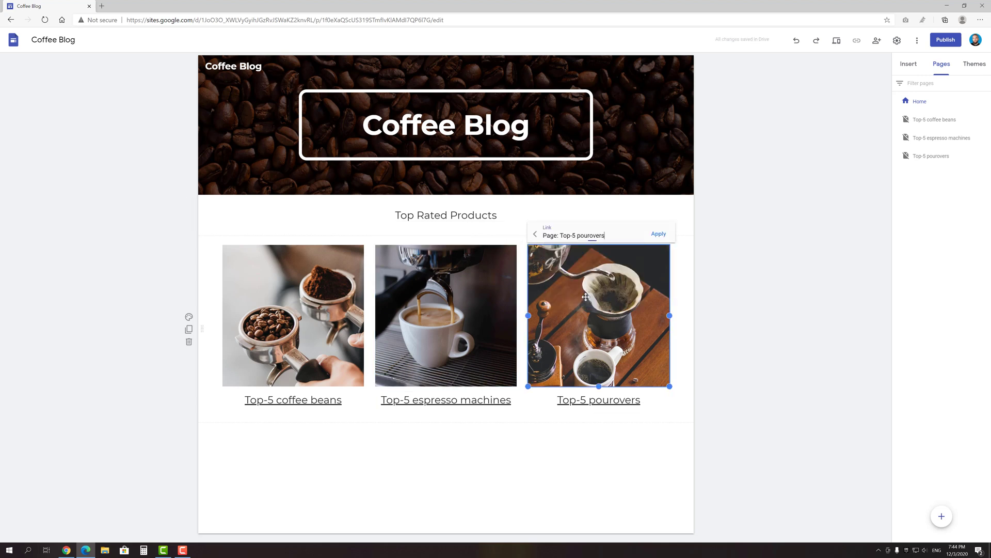
click(660, 234)
click(727, 290)
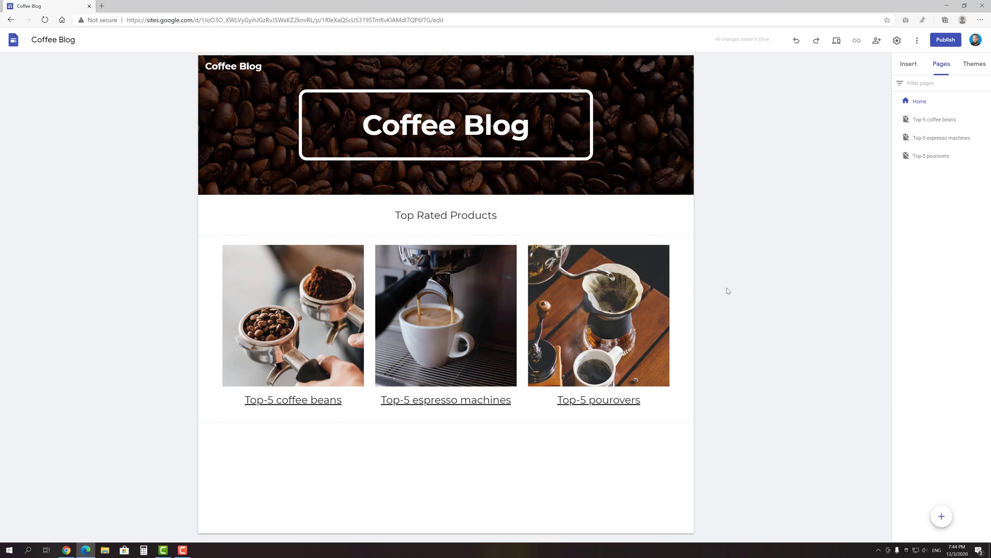
- Duplicate the three-product section and the "Top Rated Products" heading, and move one heading between the two product rows
click(188, 329)
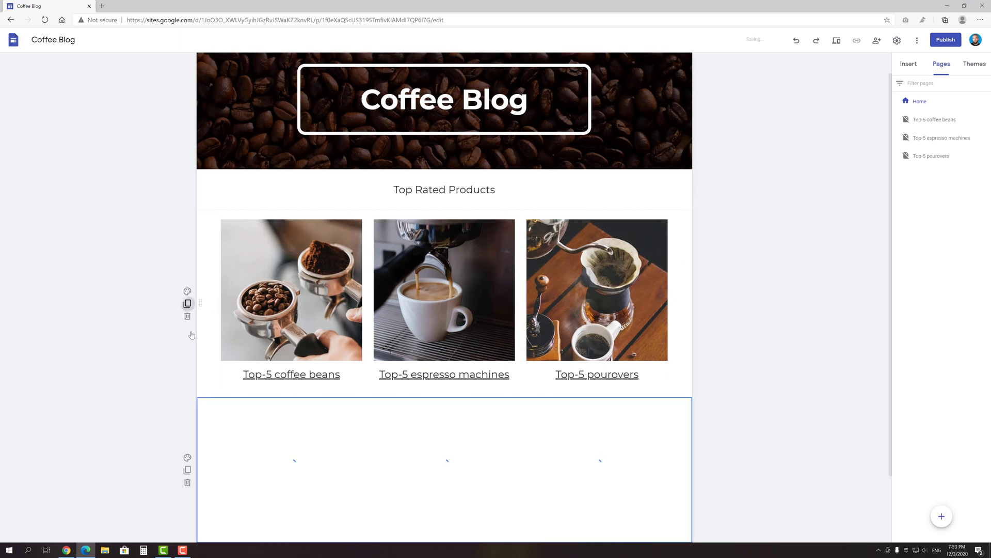
click(187, 66)
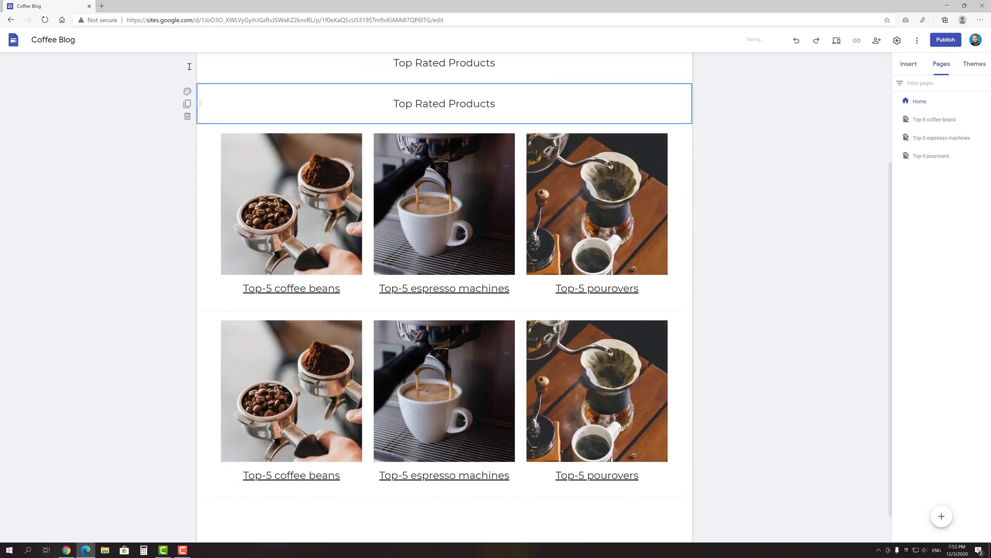
scroll(189, 88, up, 2)
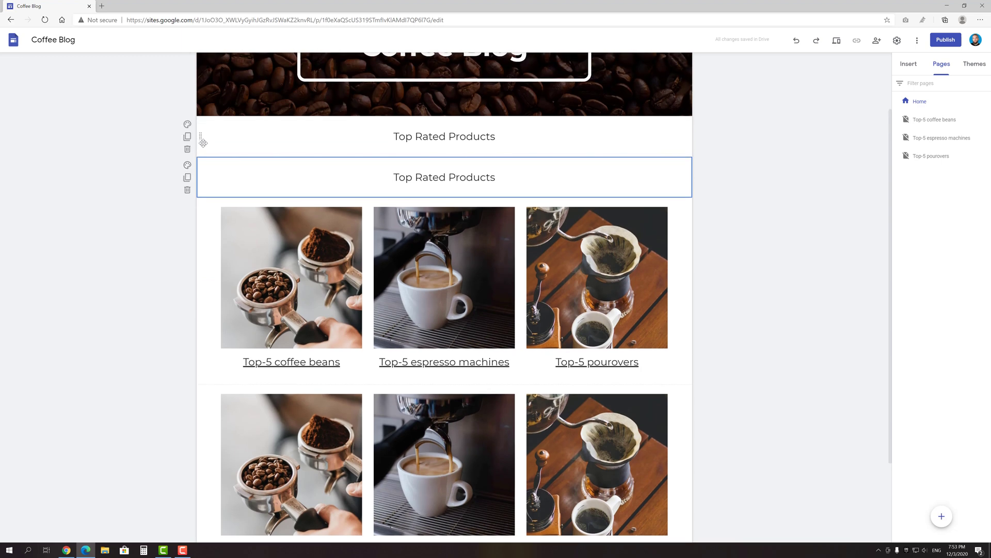
drag(203, 142, 206, 326)
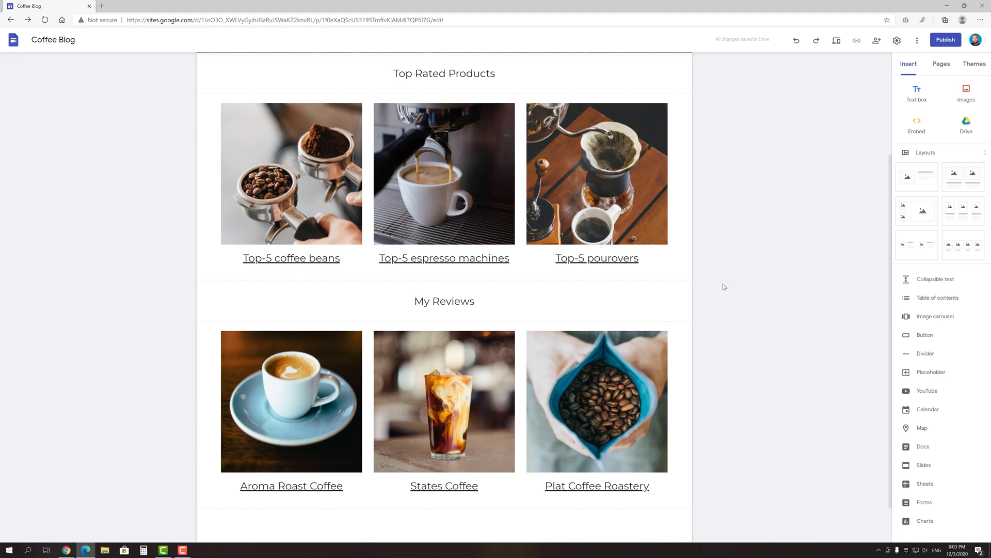
- Insert the layout with one image beside a title and text, and move it directly below the page header
click(916, 177)
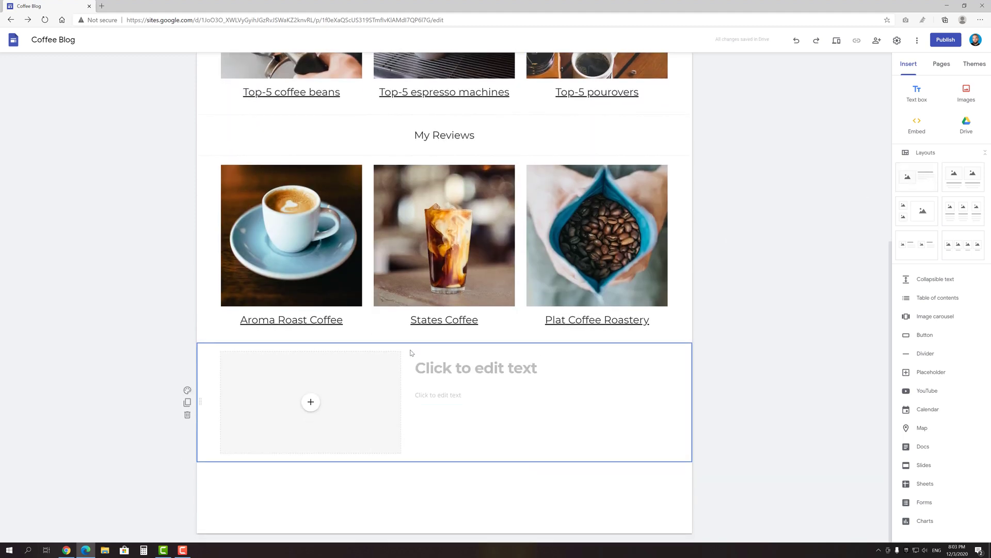
drag(201, 377, 231, 217)
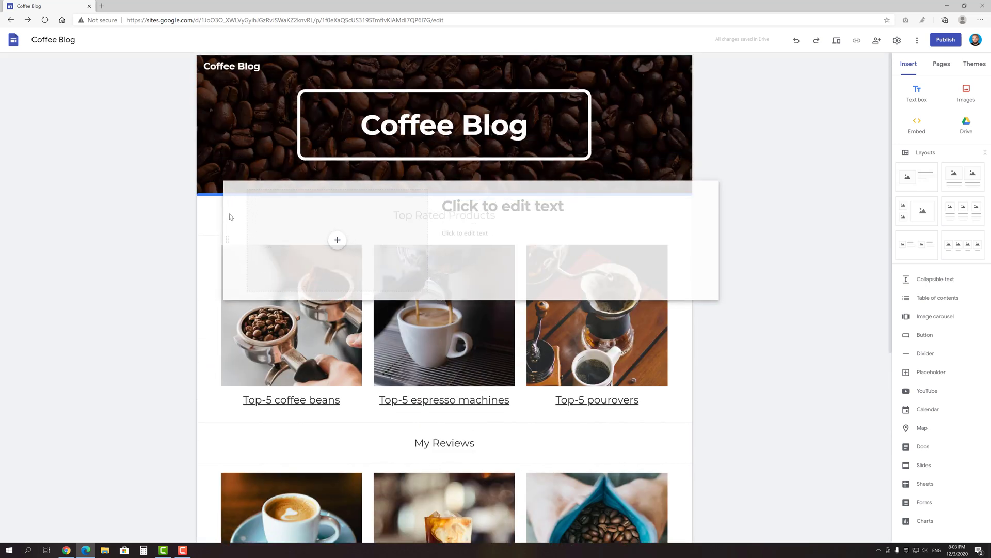
drag(231, 217, 231, 216)
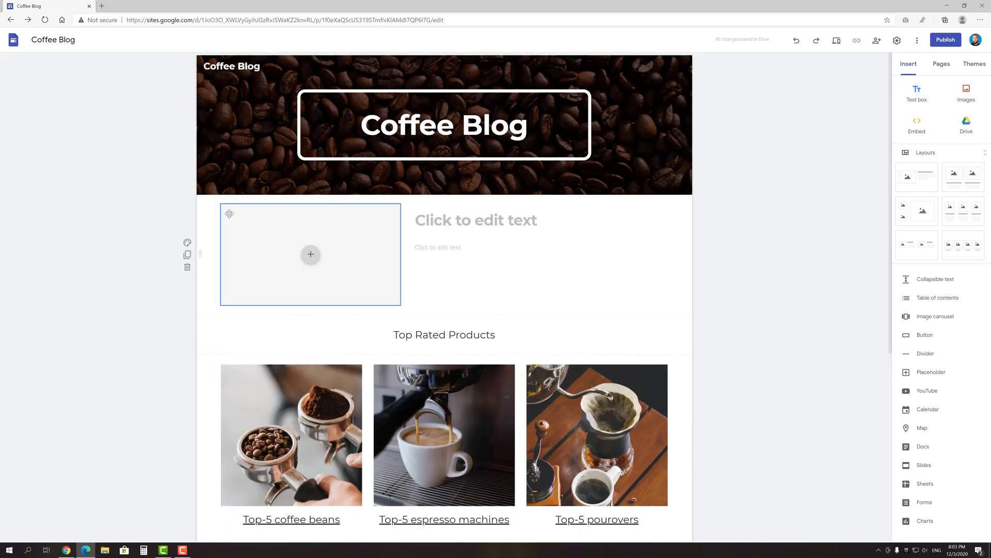
- Upload the author's portrait photo into the layout's image placeholder and make the image taller
click(231, 216)
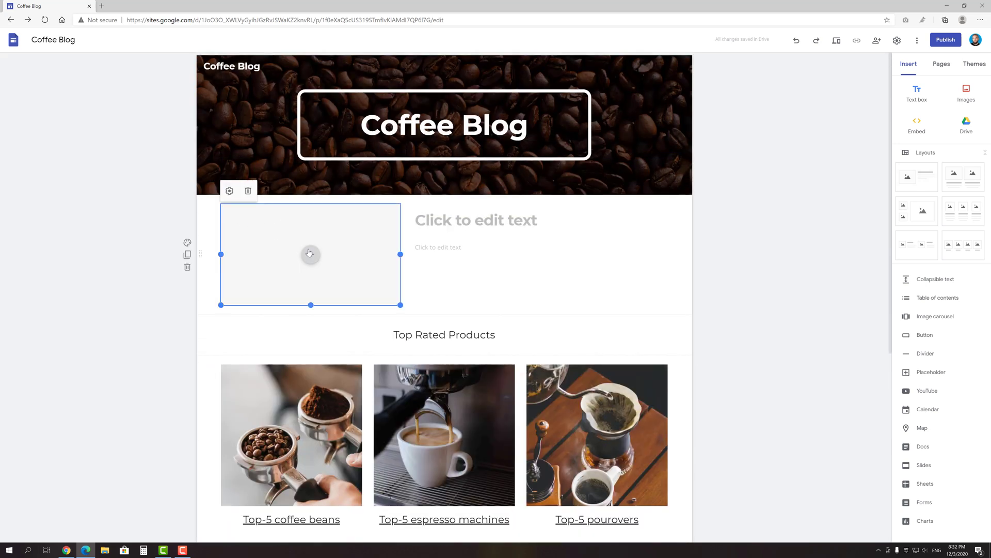
click(310, 254)
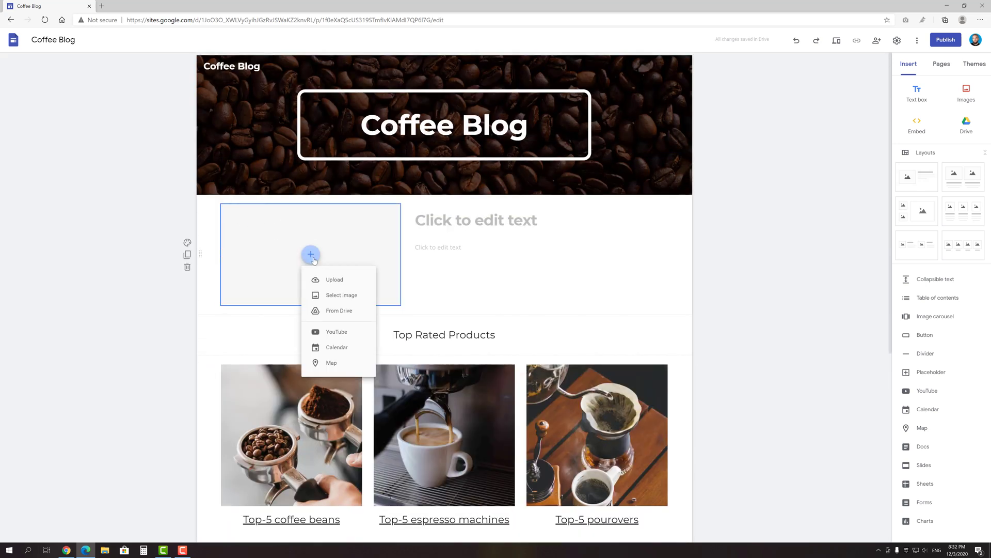
click(326, 279)
double_click(194, 135)
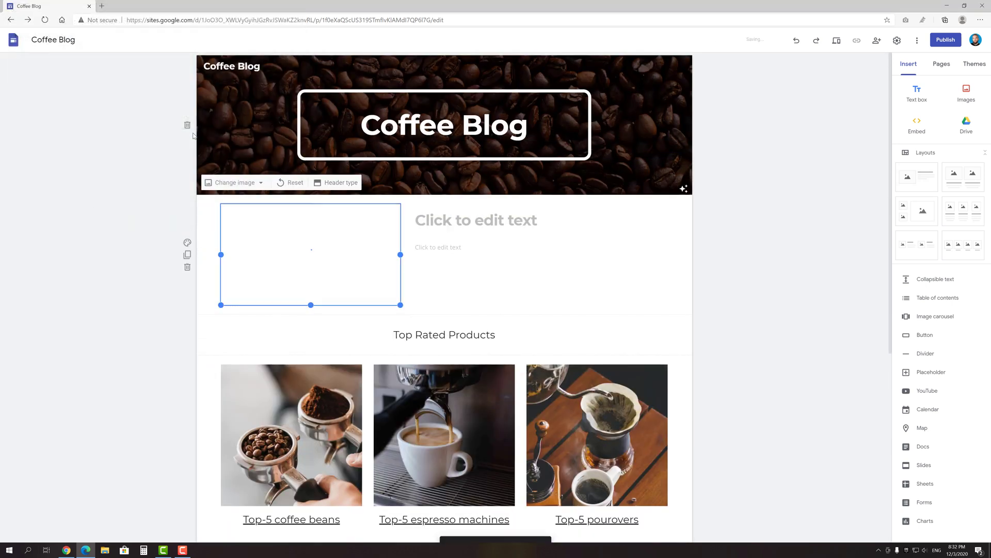
drag(311, 305, 312, 361)
- Enter "Welcome to my blog!" as the title beside the portrait photo and give it the Heading style
click(470, 221)
text(Welcome ot)
key(BackSpace)
key(BackSpace)
text(to my)
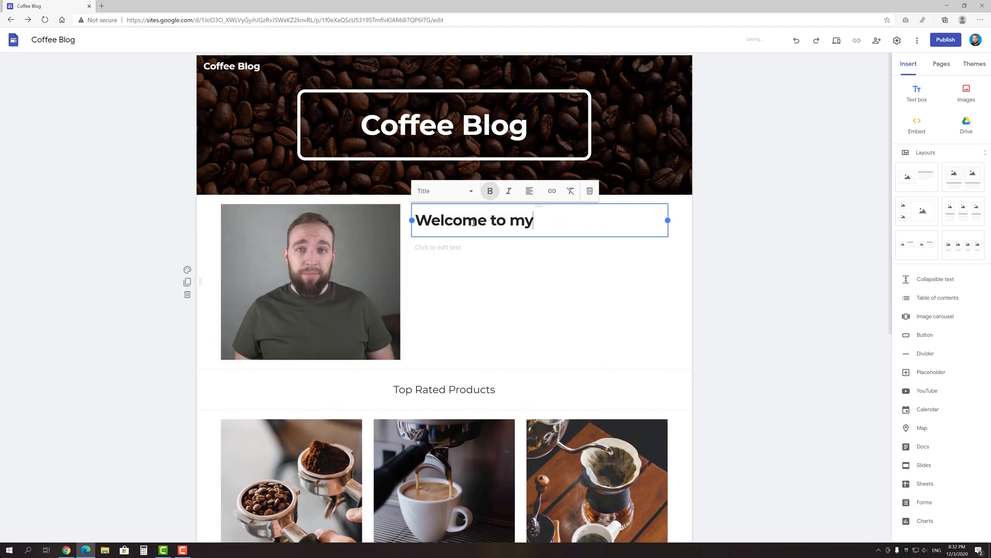
text( blog!)
key(ctrl+a)
click(444, 191)
click(432, 230)
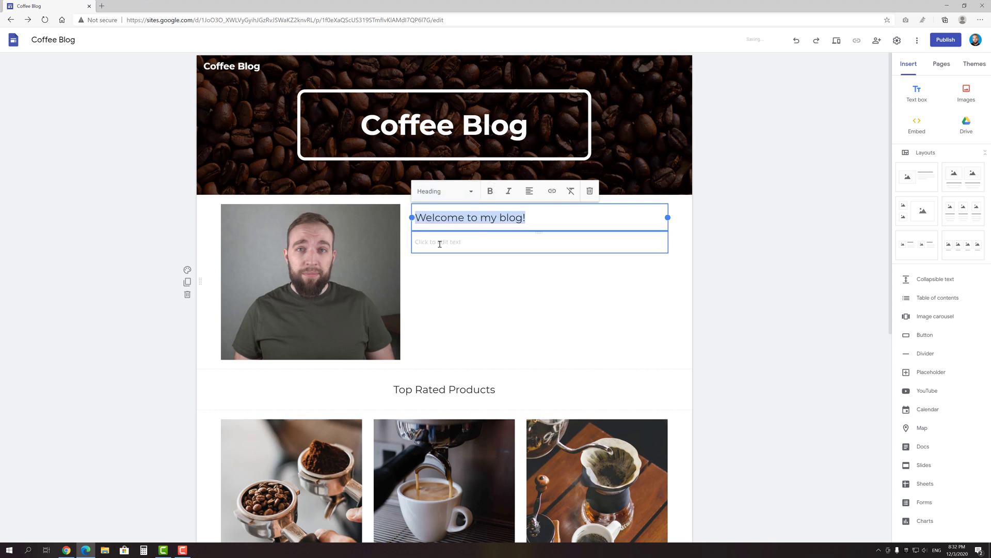
- Fill the text box under the welcome heading with the "Lorem ipsum dolor sit amet" placeholder paragraph
click(440, 244)
text(Lorem ipsum dolor sit amet, consectetur adipiscing elit, sed do eiusmod tempor incididunt ut labore et dolore magna aliqua. Ut enim ad minim veniam, quis nostrud exercitation ullamco laboris nisi ut aliquip ex ea commodo consequat. Duis aute irure dolor in reprehenderit in voluptate velit esse cillum dolore eu fugiat nulla pariatur. Excepteur sint occaecat cupidatat non proident, sunt in culpa qui officia deserunt mollit anim id est laborum.)
click(723, 301)
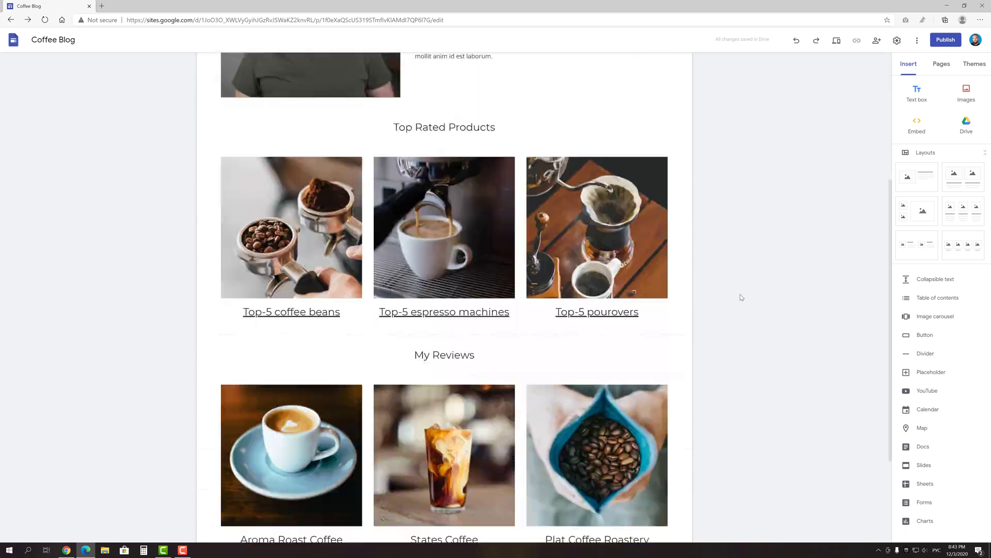
- Add a footer to the site with the text "As an Amazon Associate I earn from qualifying purchases."
scroll(742, 294, down, 2)
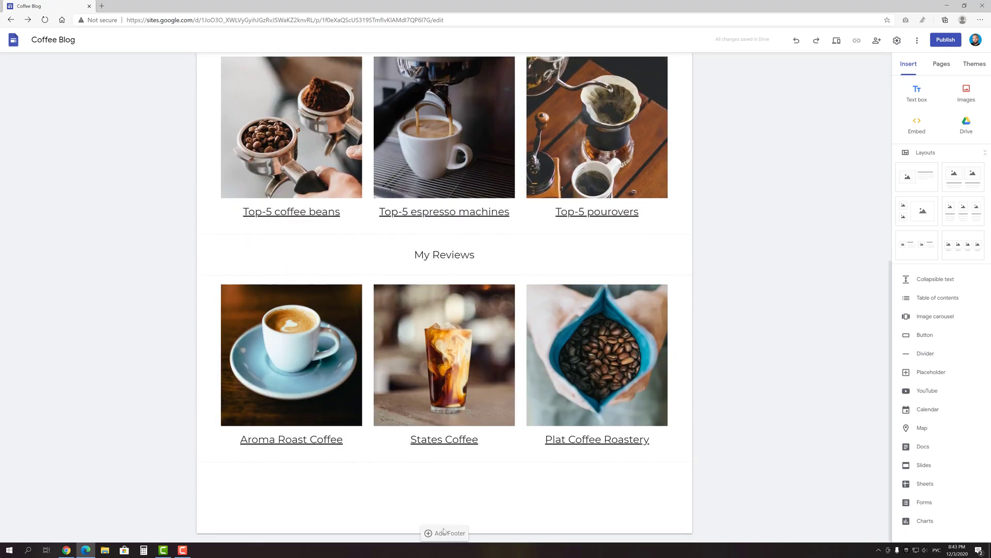
click(443, 532)
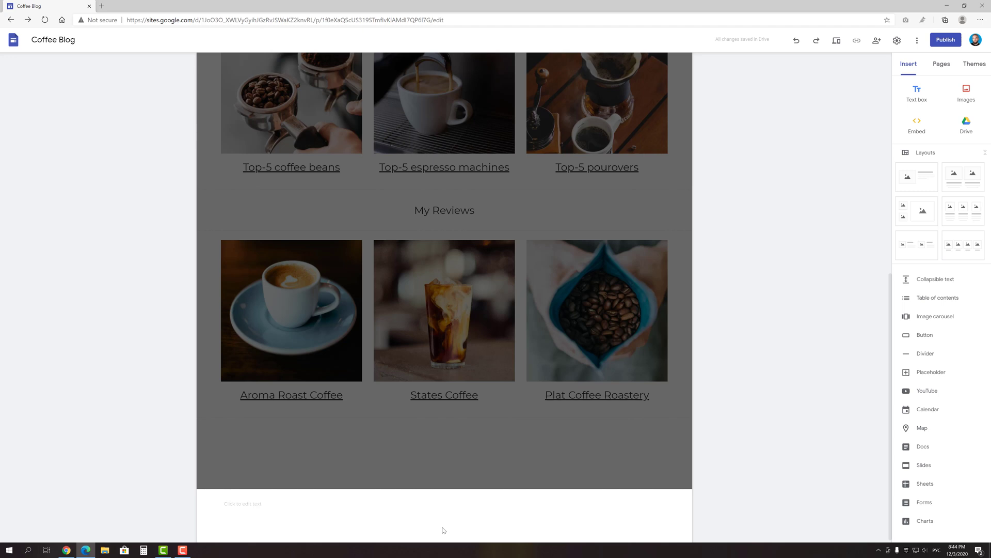
click(266, 503)
text(As an Amazon Associate I earn from qualifying purchases.)
- Set the footer text to the Normal text style and the footer's section background to Emphasis 2
click(253, 484)
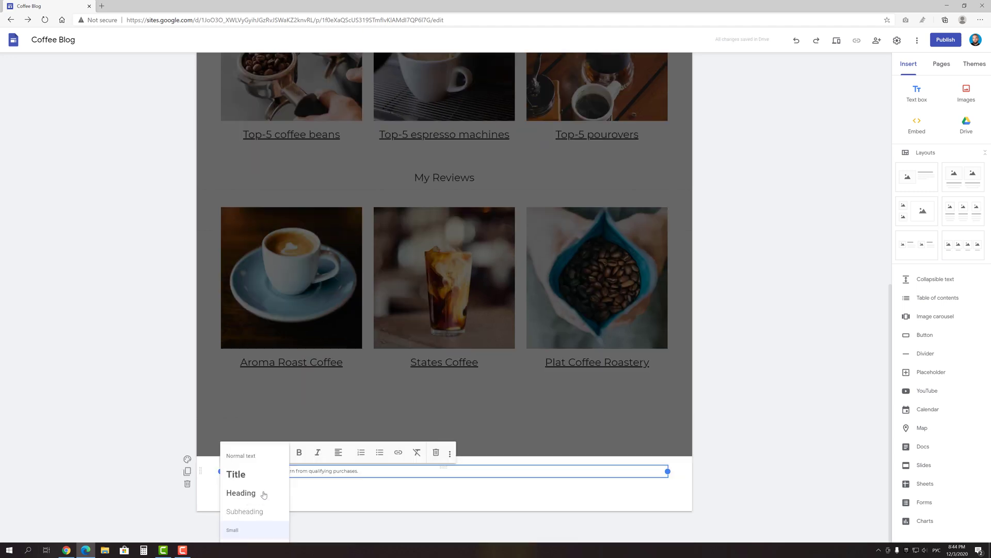
click(243, 454)
click(302, 517)
click(187, 485)
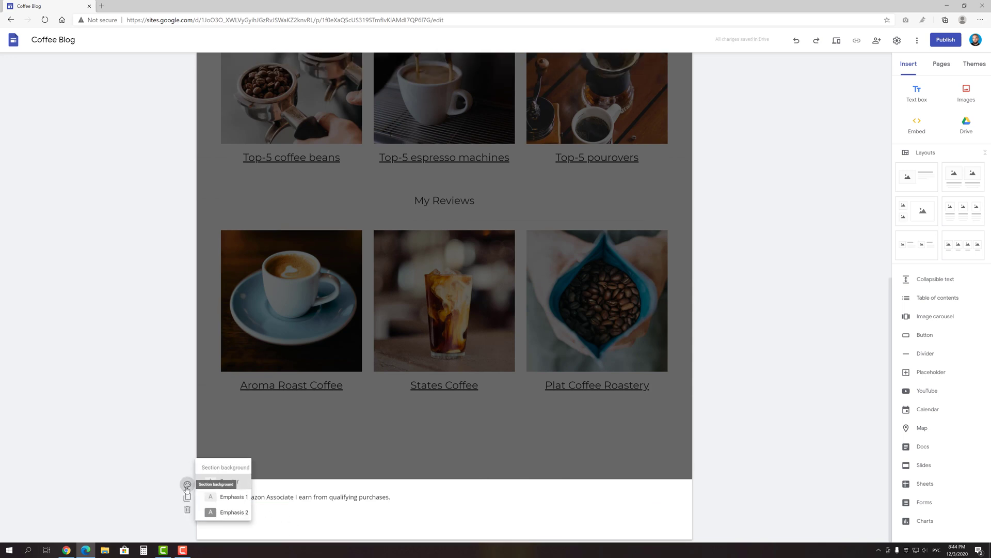
click(227, 504)
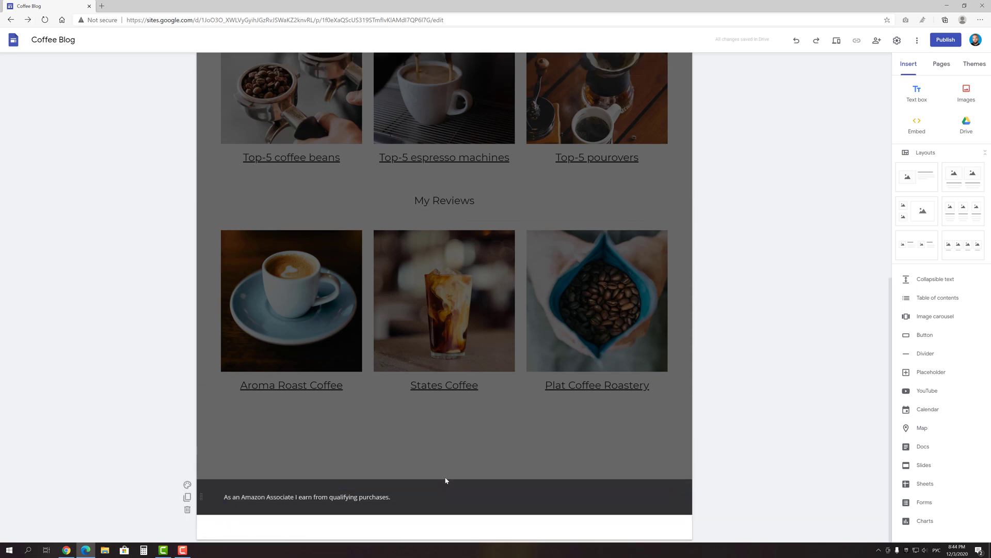
click(645, 424)
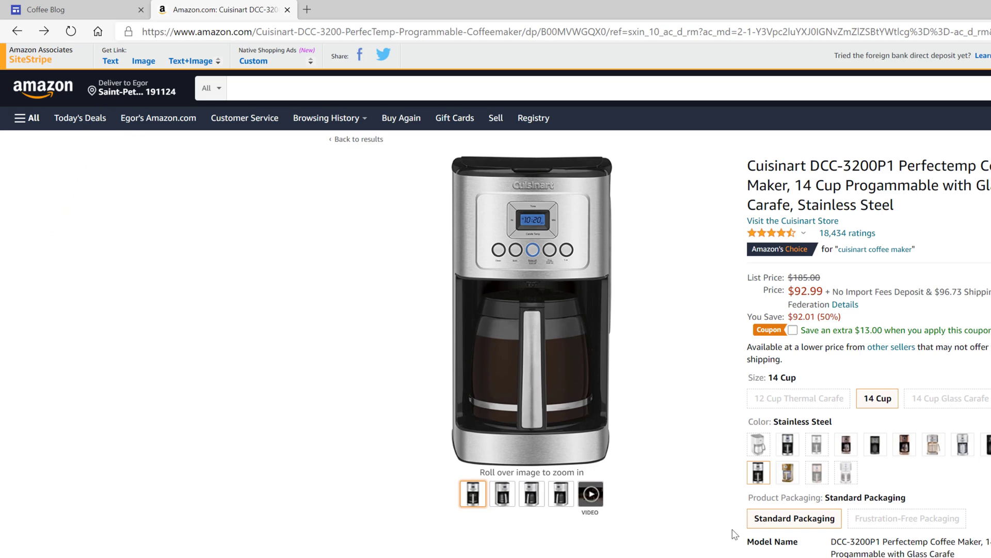
- On Amazon, generate SiteStripe text and image affiliate links for the Cuisinart DCC-3200P1 coffee maker
click(110, 62)
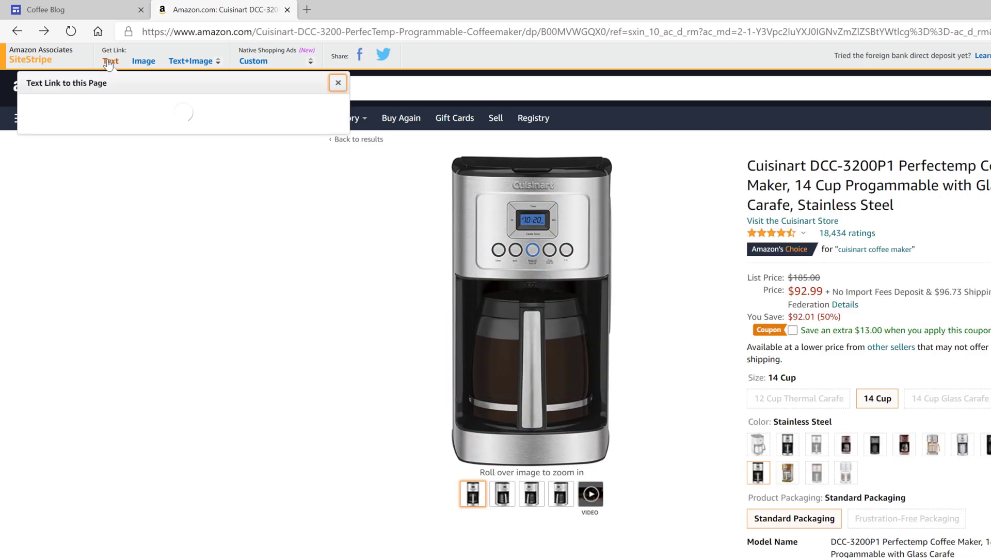
click(141, 62)
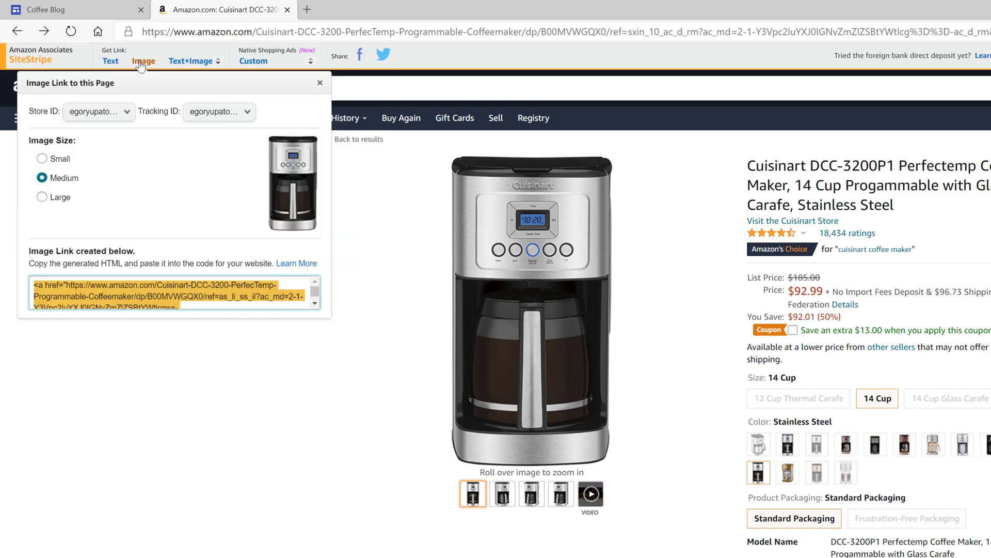
click(248, 61)
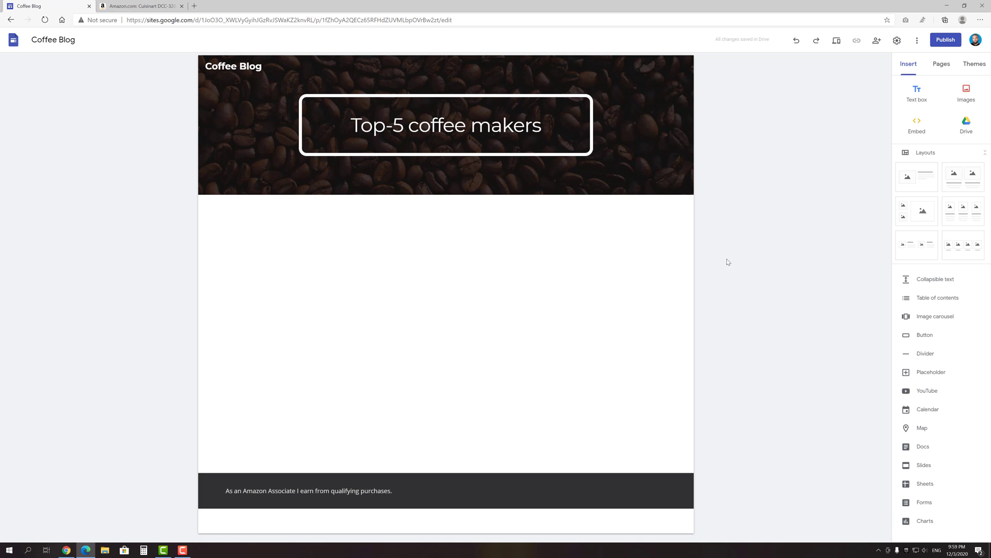
- Add a text box under the "Top-5 coffee makers" header containing the two-paragraph "Lorem ipsum dolor sit amet" placeholder text
click(917, 93)
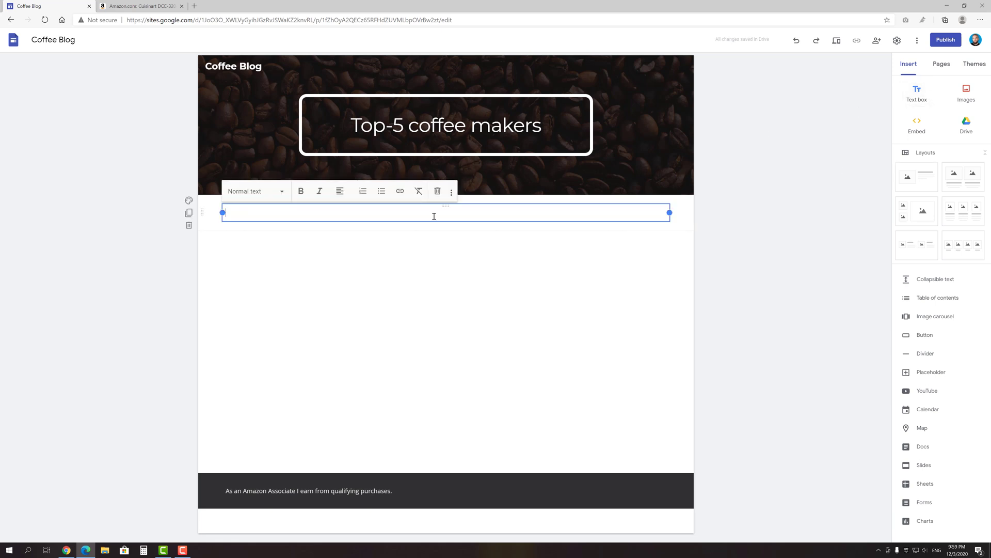
text(Lorem ipsum dolor sit amet, consectetur adipiscing elit, sed do eiusmod tempor incididunt ut labore et dolore magna aliqua. Ut enim ad minim veniam, quis nostrud exercitation ullamco laboris nisi ut aliquip ex ea commodo consequat. Duis aute irure dolor in reprehenderit in voluptate velit esse cillum dolore eu fugiat nulla pariatur. Excepteur sint occaecat cupidatat non proident, sunt in culpa qui officia deserunt mollit anim id est laborum.)
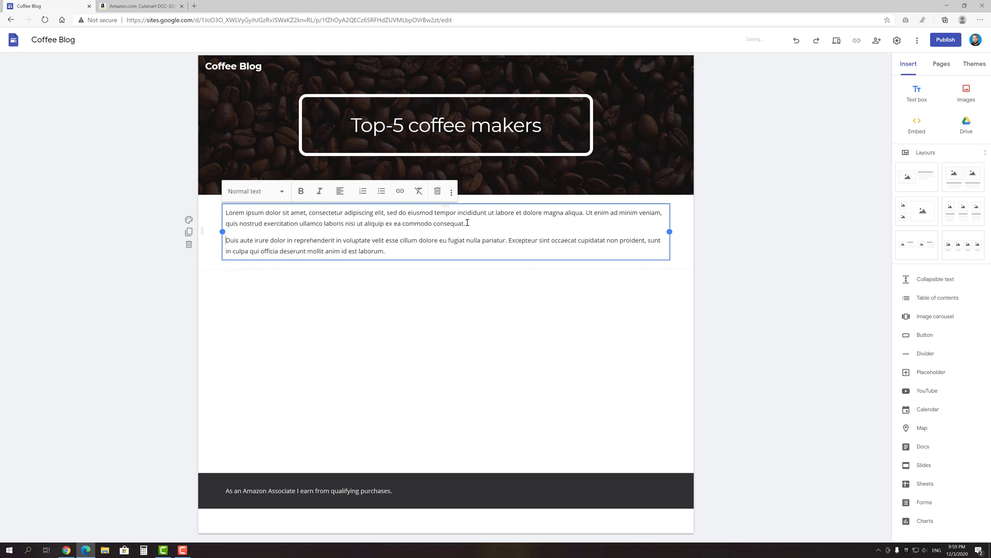
click(720, 260)
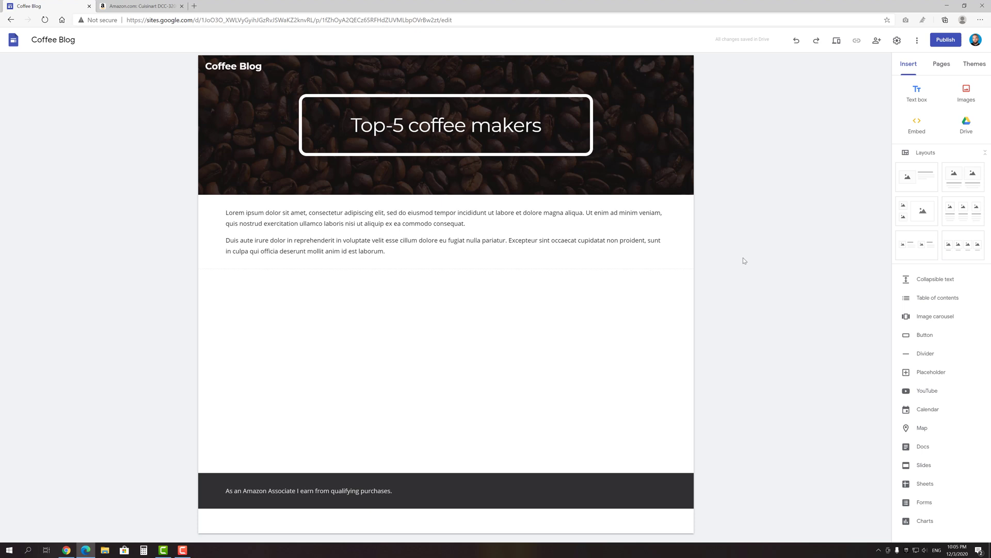
- Copy the product name "Cuisinart DCC-3200P1" from the Amazon page and paste it into a new text box on the Coffee Blog page
click(155, 6)
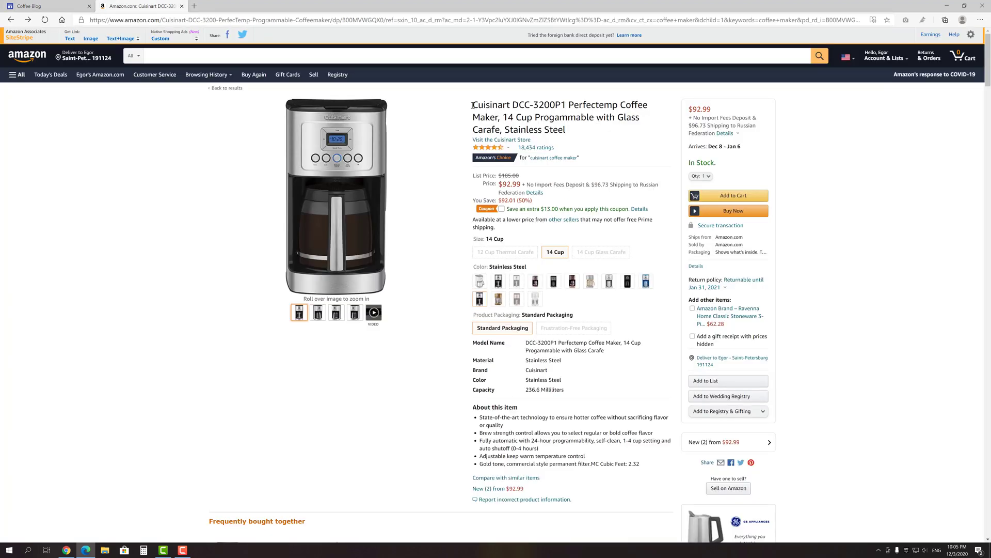
drag(475, 105, 565, 104)
key(ctrl+c)
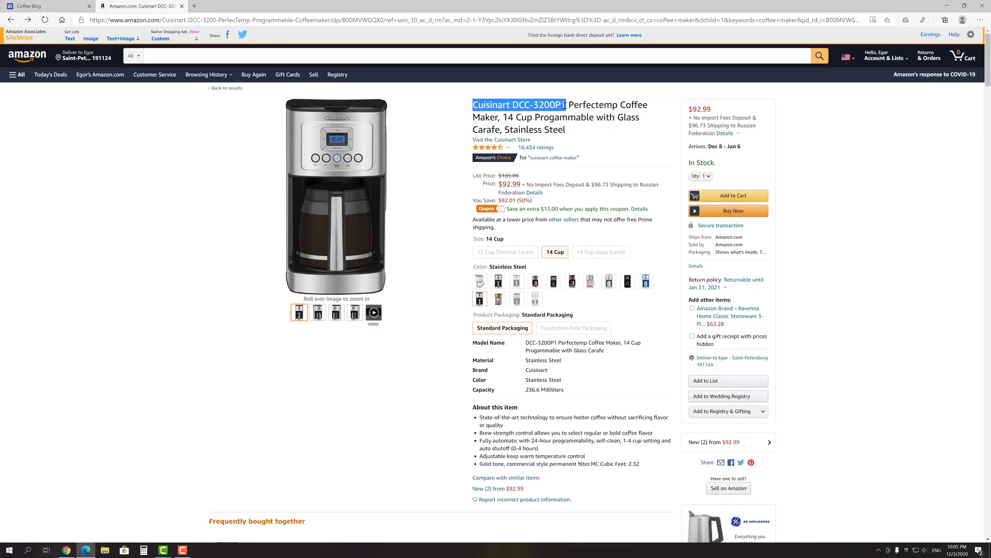
click(57, 4)
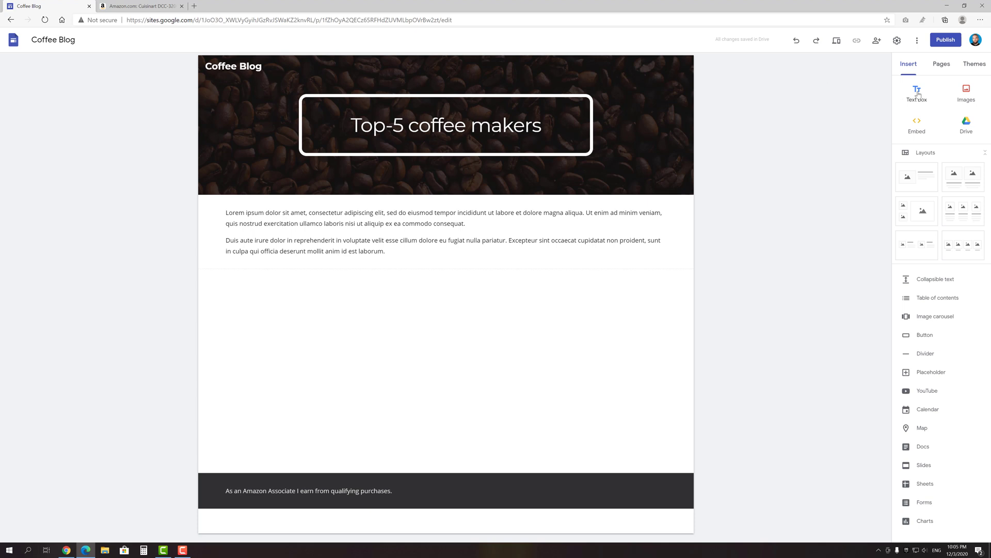
click(917, 93)
key(ctrl+v)
- Set the "Cuisinart DCC-3200P1" text to the Heading style and center it
click(256, 266)
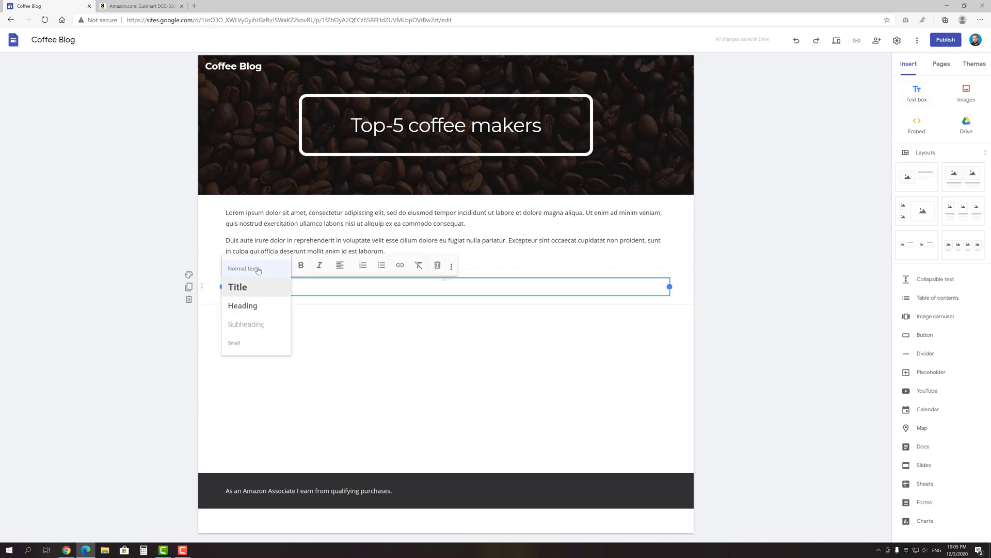
click(257, 305)
click(340, 265)
click(337, 287)
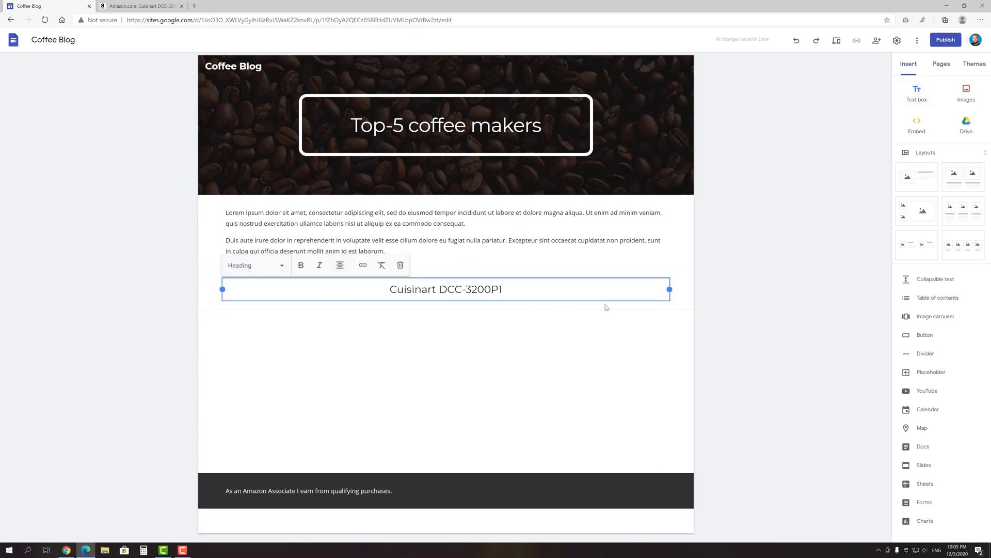
click(705, 309)
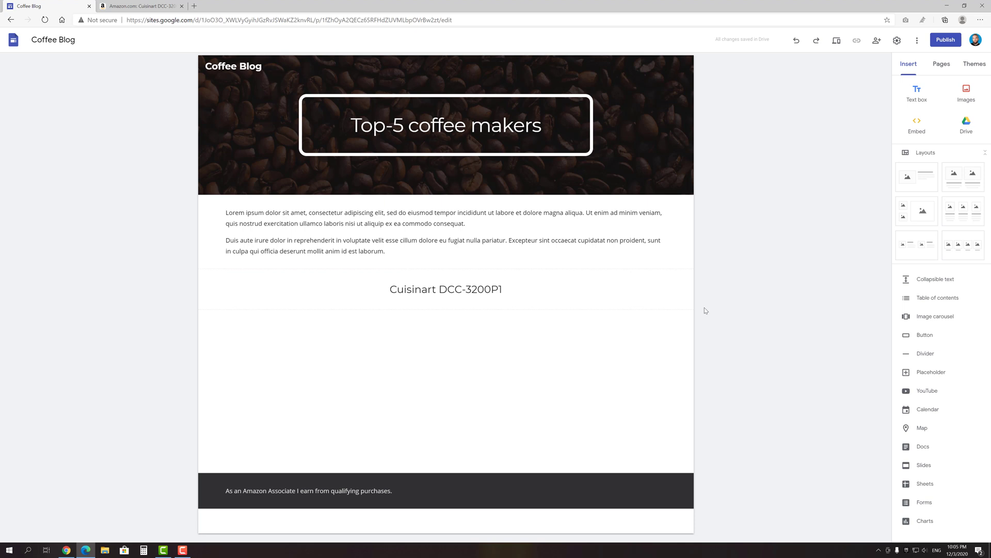
- On Amazon, generate the SiteStripe text link for the Cuisinart coffee maker and copy the short link
click(161, 3)
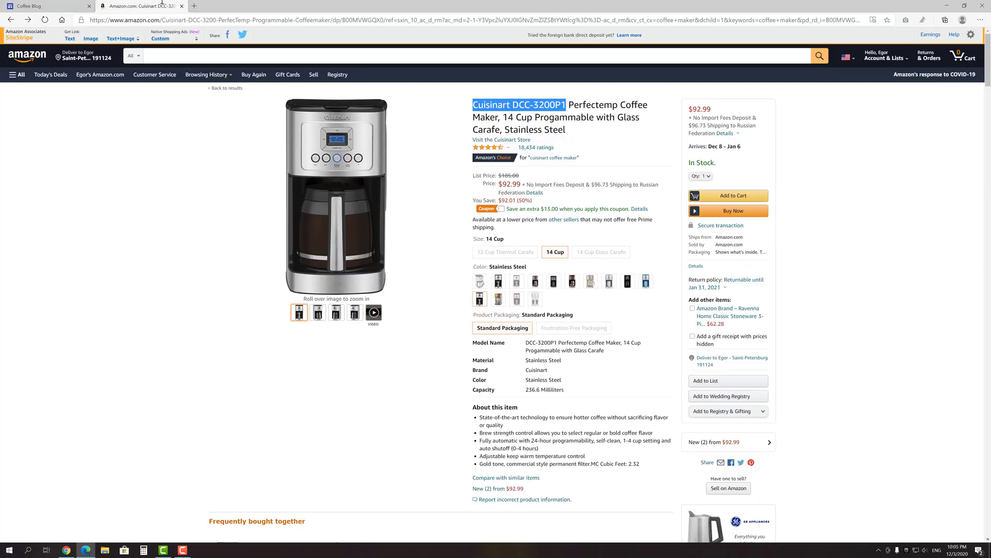
click(70, 39)
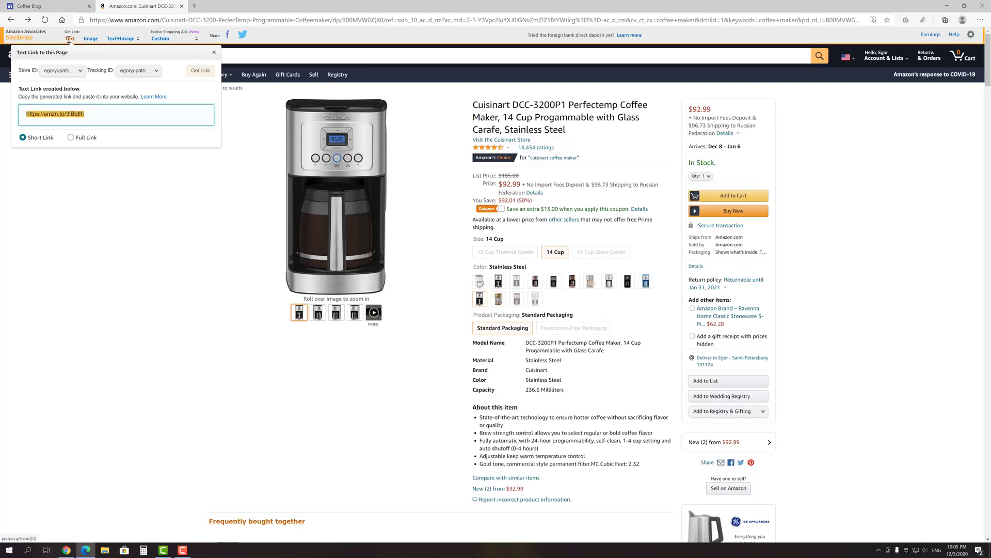
drag(85, 114, 26, 114)
right_click(37, 115)
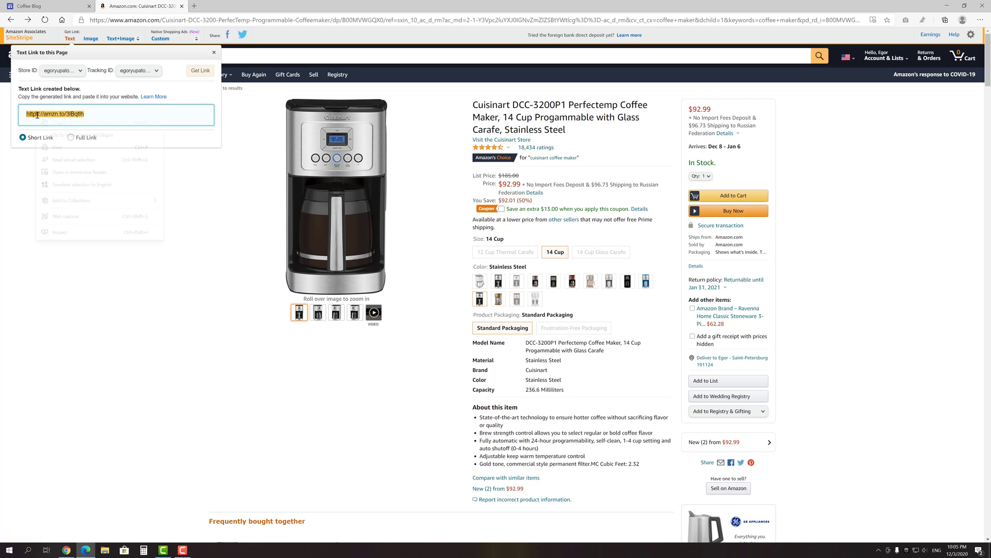
click(54, 123)
- Back in Google Sites, link the "Cuisinart DCC-3200P1" heading to the copied Amazon short link
click(47, 5)
click(425, 290)
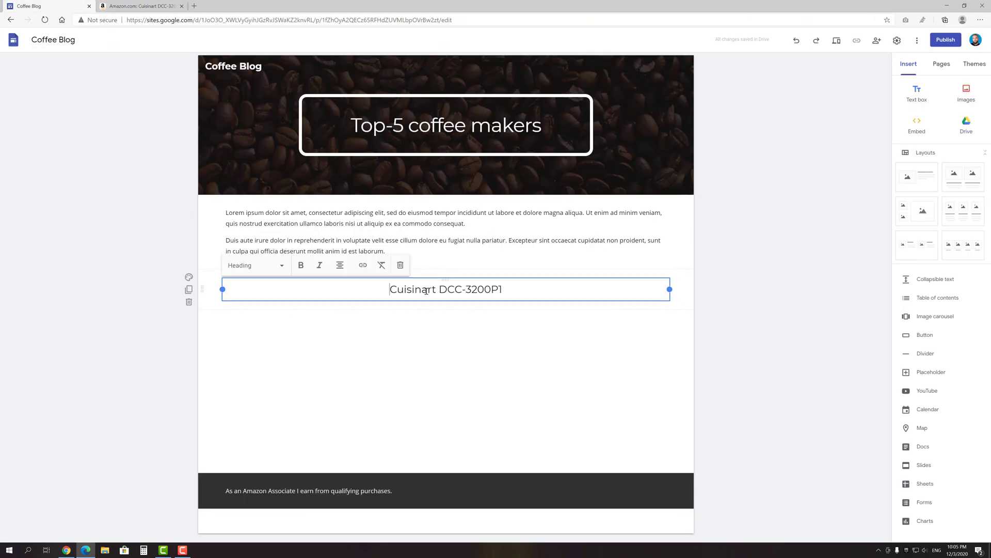
triple_click(425, 291)
click(363, 265)
key(ctrl+v)
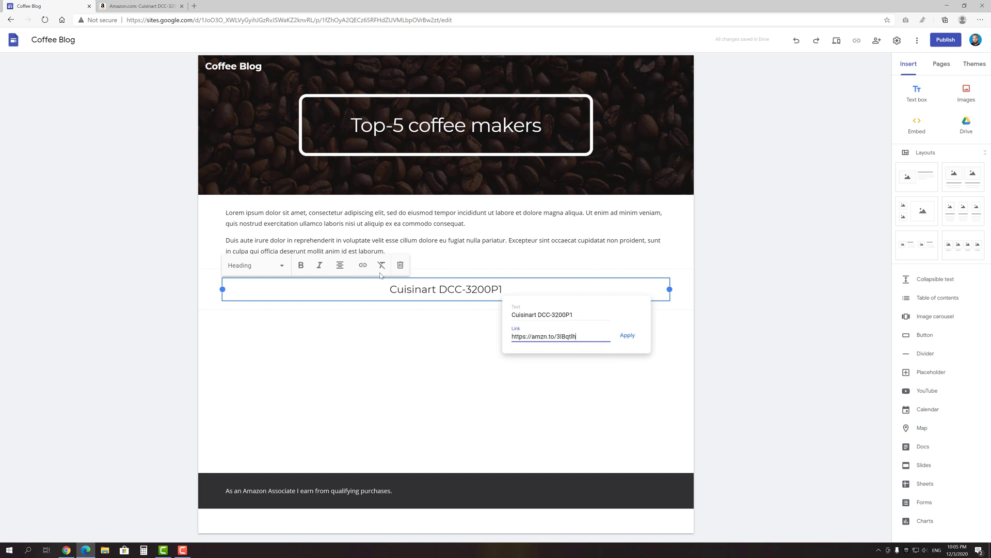
click(627, 336)
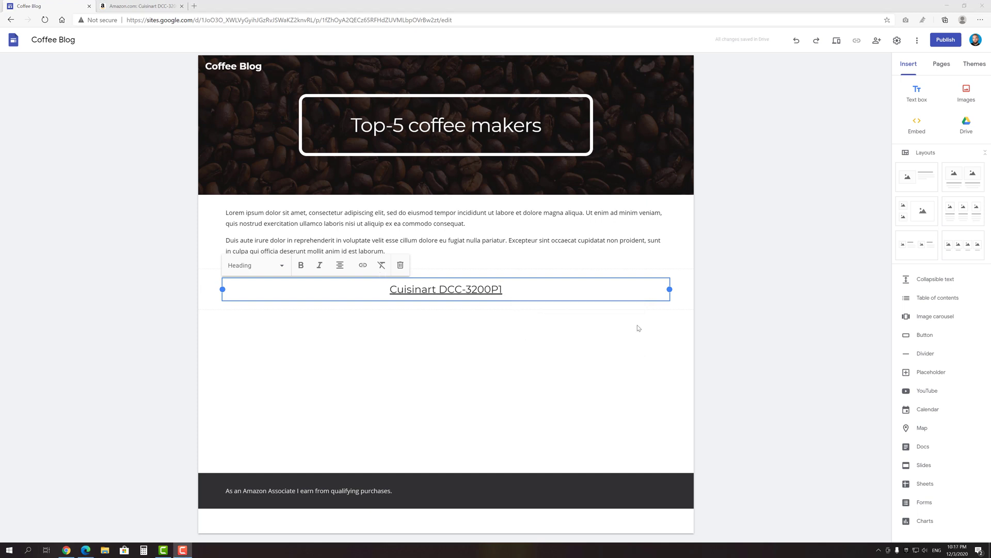
- On Amazon, generate a SiteStripe image link for the coffee maker in the Large size and copy its HTML code
click(155, 6)
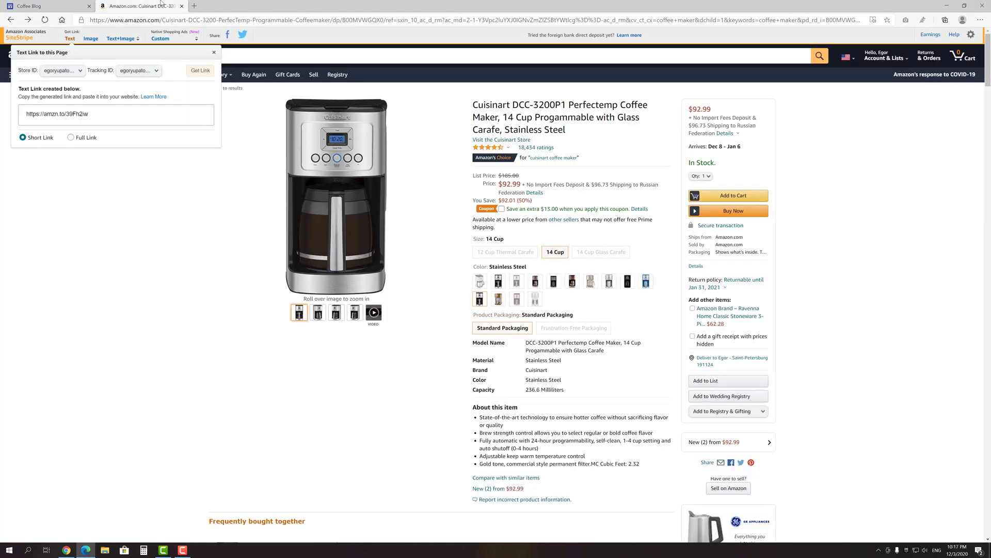
click(91, 39)
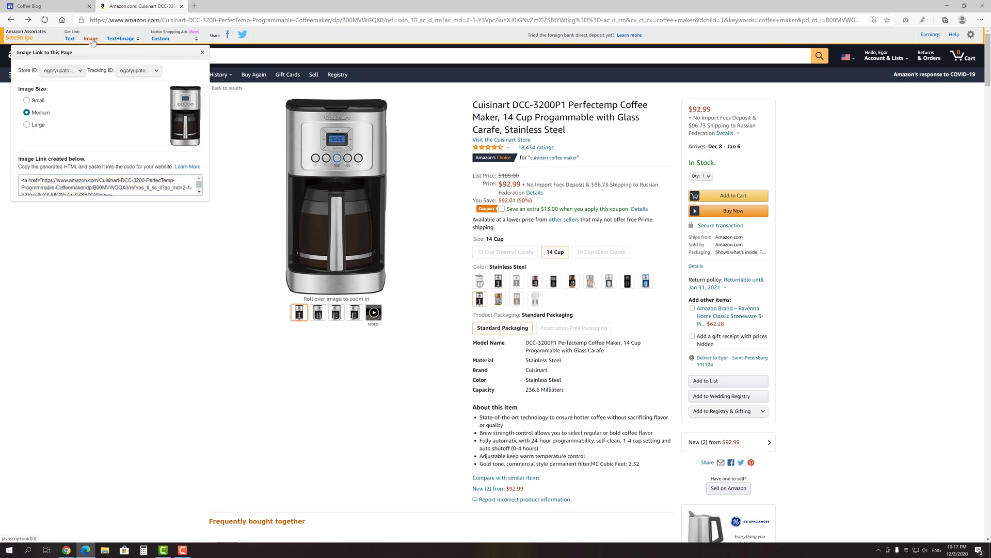
click(36, 101)
click(36, 113)
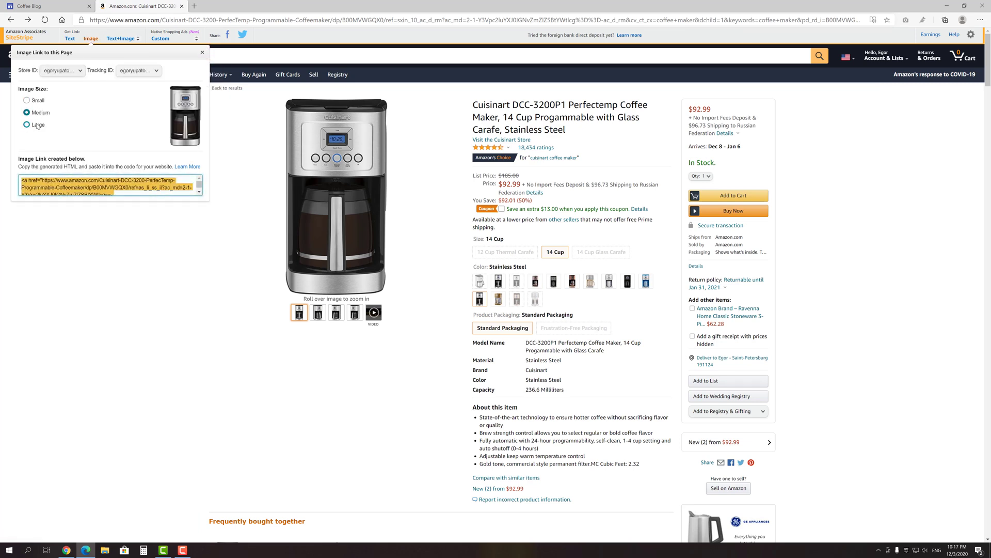
click(36, 125)
right_click(62, 180)
click(70, 187)
- Back in Google Sites, embed the copied Amazon image HTML code on the coffee makers page
click(51, 5)
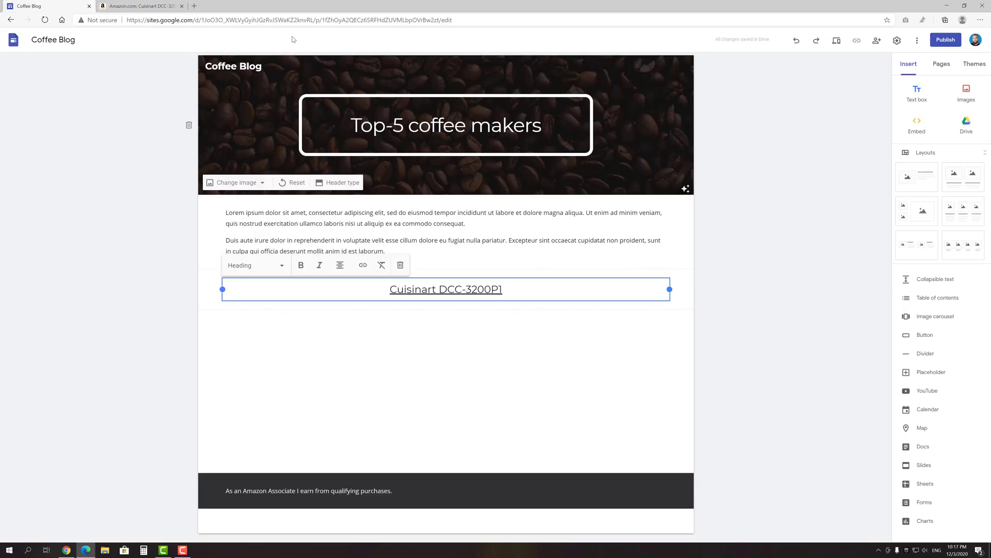
click(914, 127)
click(449, 264)
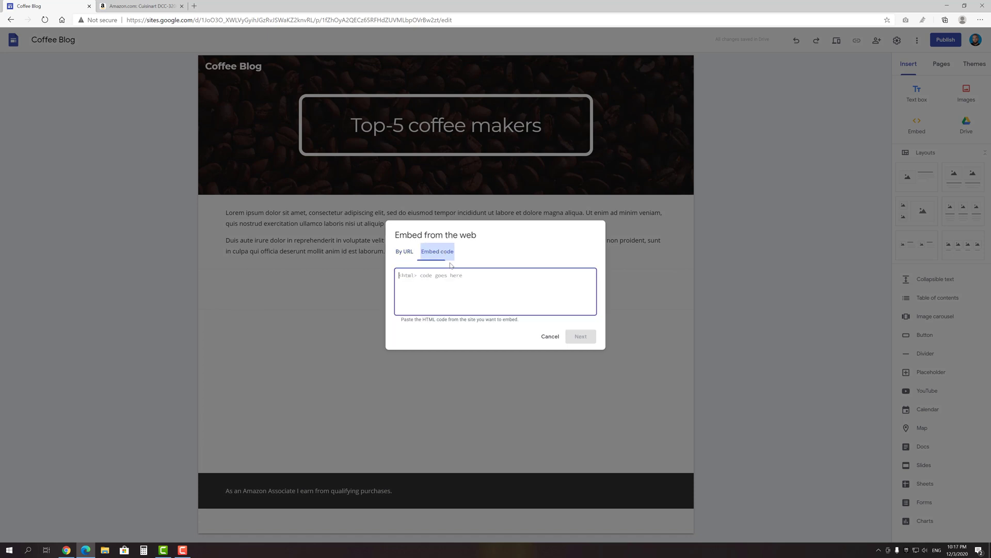
key(ctrl+v)
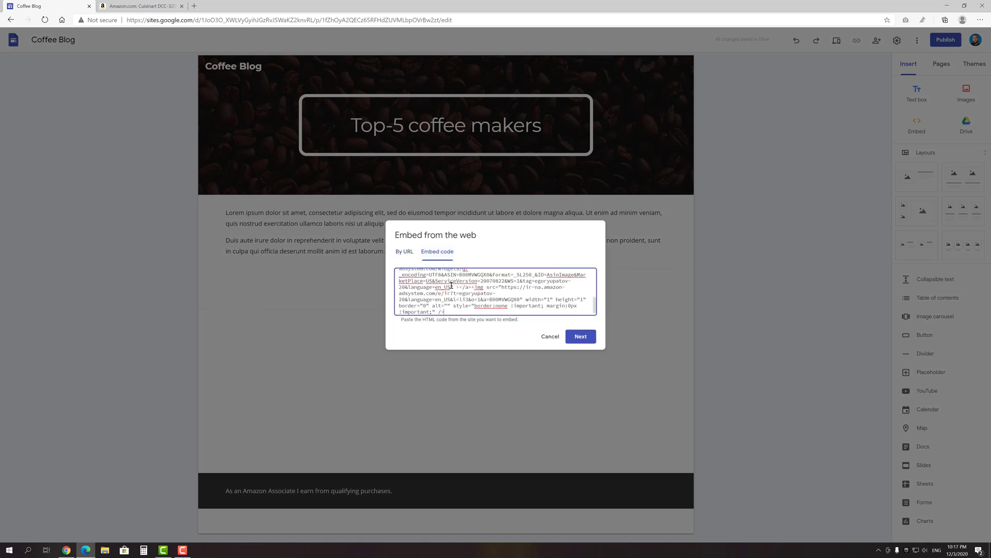
click(581, 337)
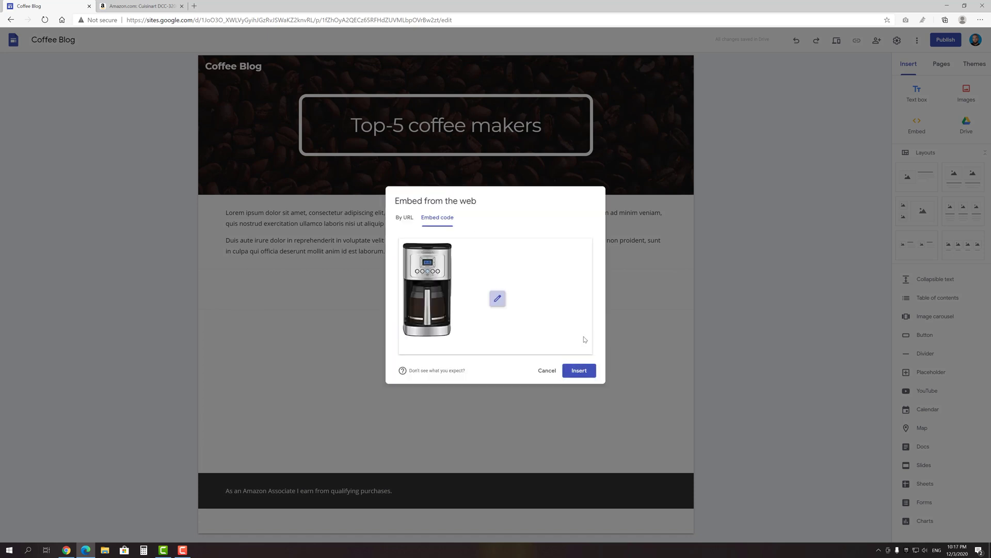
click(579, 371)
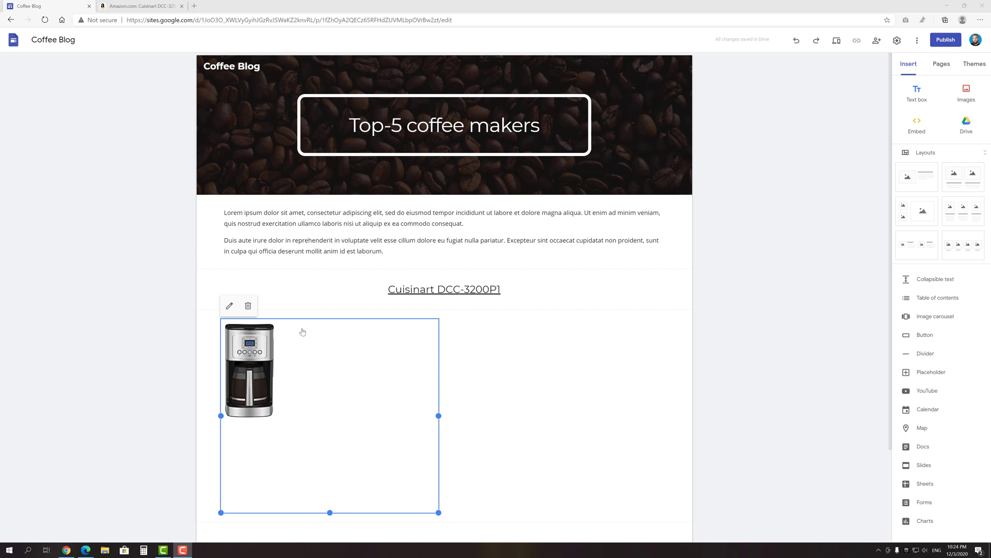
- Edit the coffee maker image's embed code, changing the image format size to SL400, and save it
click(229, 305)
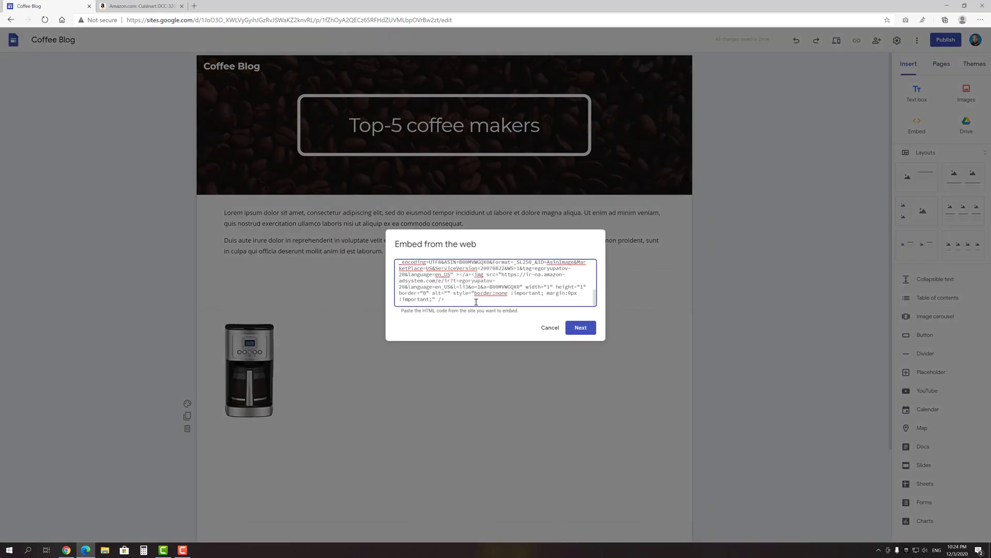
scroll(595, 299, up, 2)
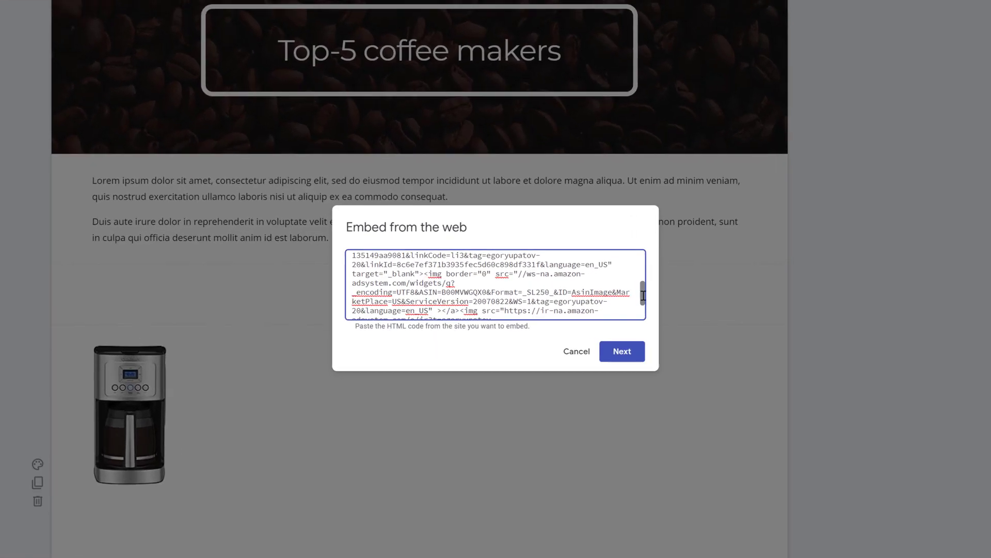
drag(527, 292, 549, 292)
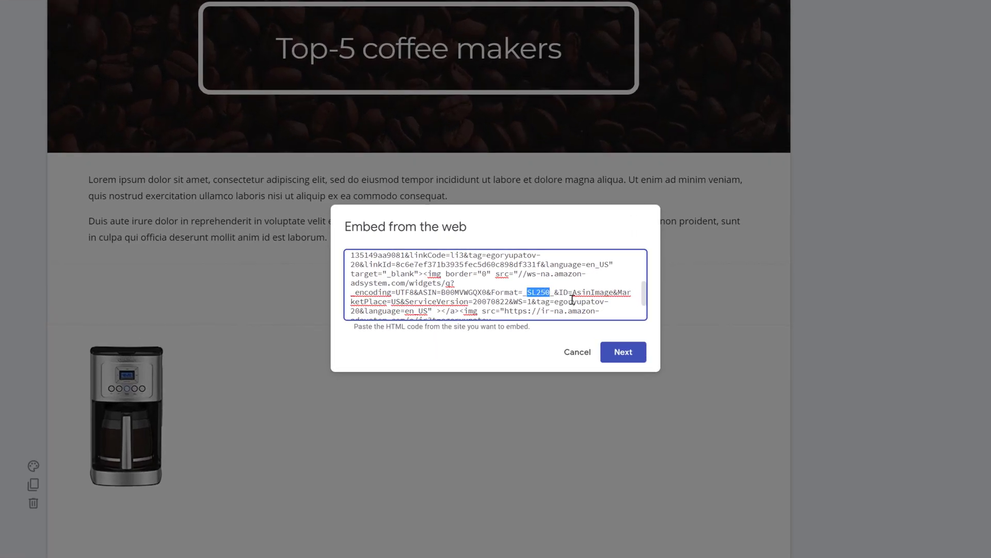
click(549, 292)
key(BackSpace)
key(BackSpace)
key(BackSpace)
text(400)
click(620, 353)
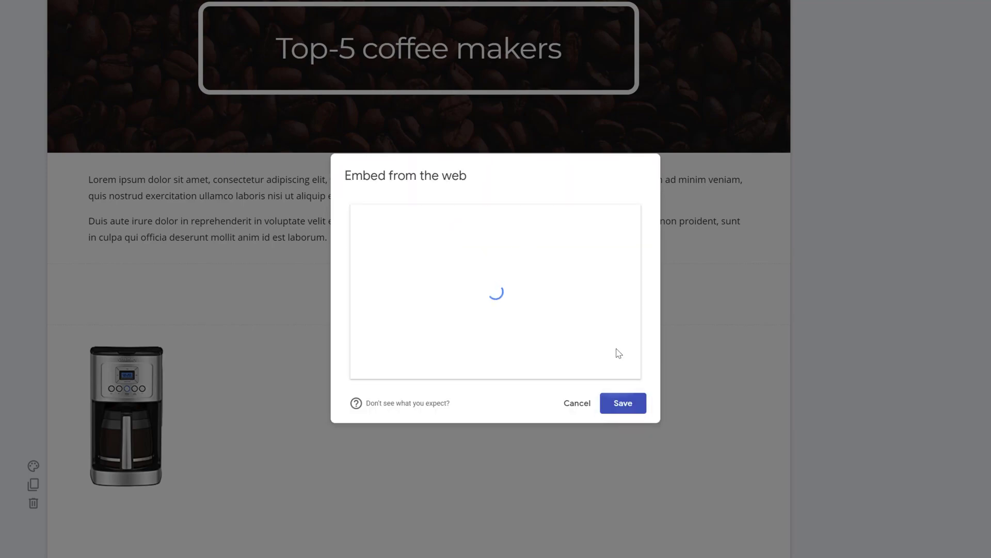
click(631, 397)
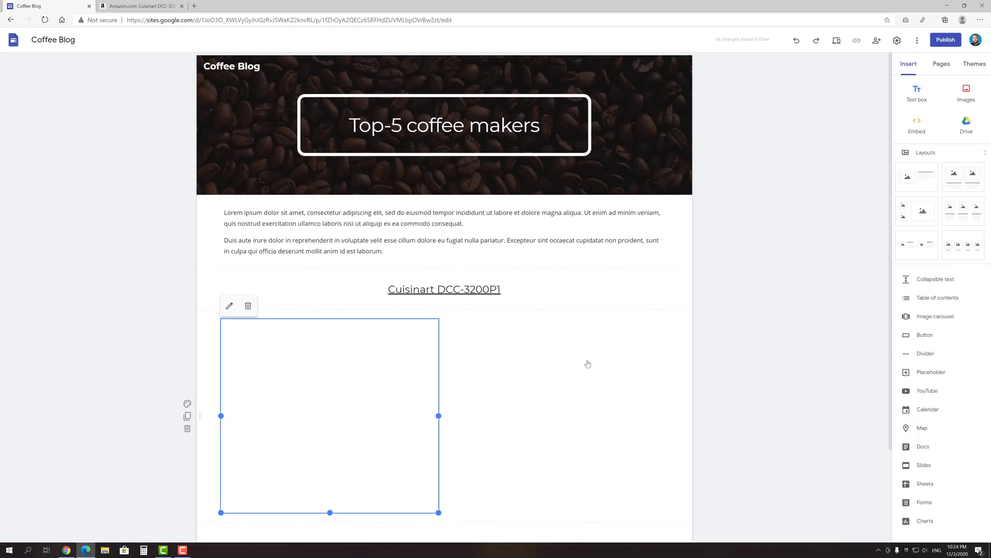
click(452, 411)
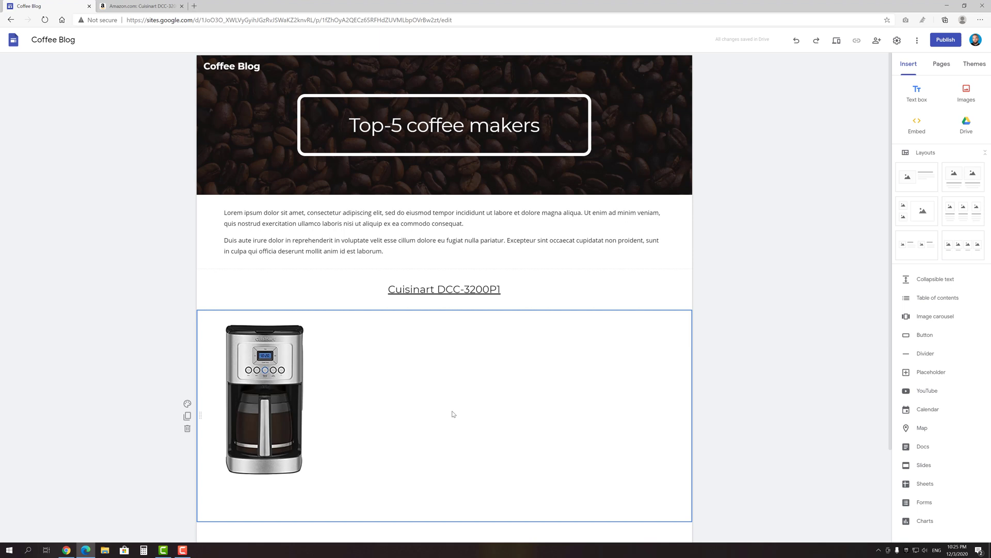
- Move the embedded coffee maker image block to the middle of its section, under the product heading
drag(299, 371, 470, 372)
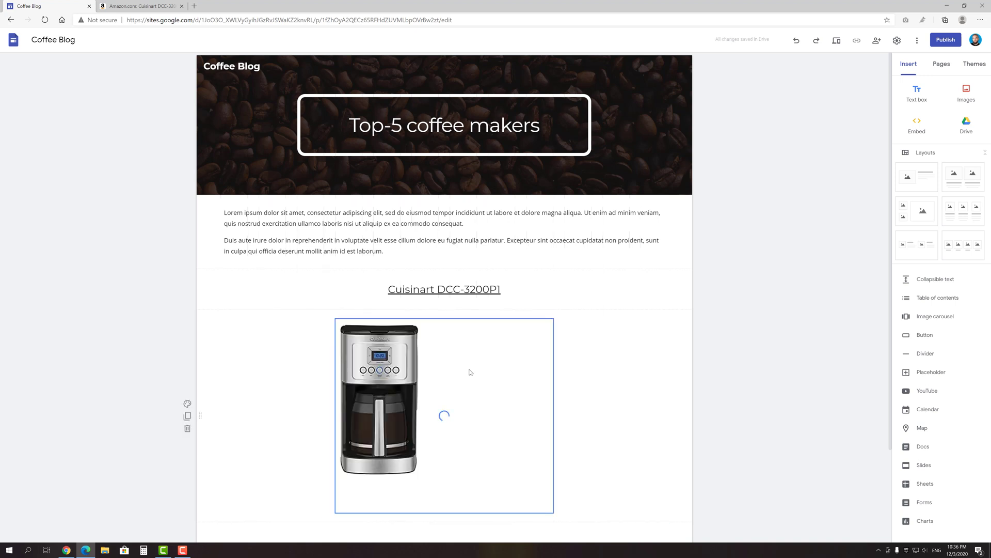
click(564, 385)
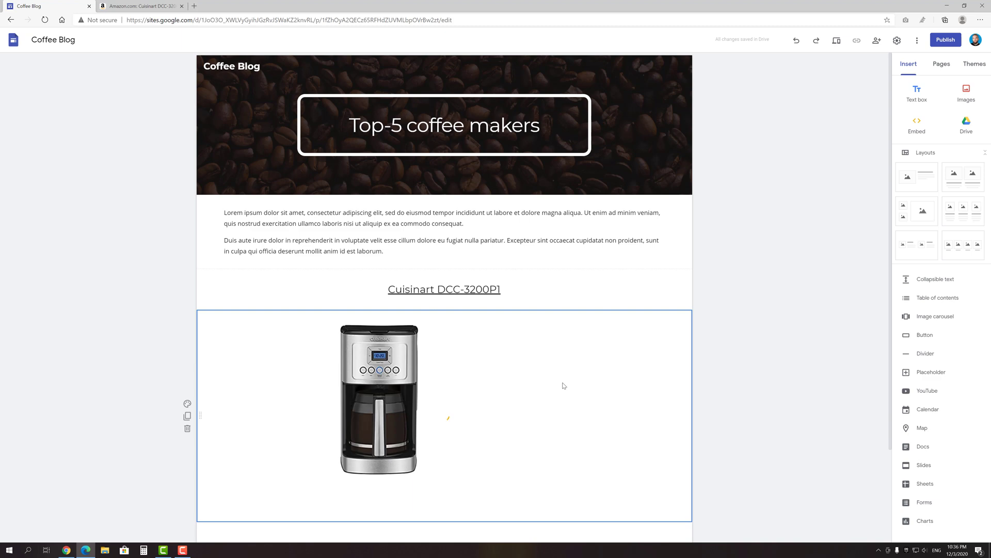
- Wrap the coffee maker image's embed code in <center> and </center> tags and save the updated embed
click(423, 367)
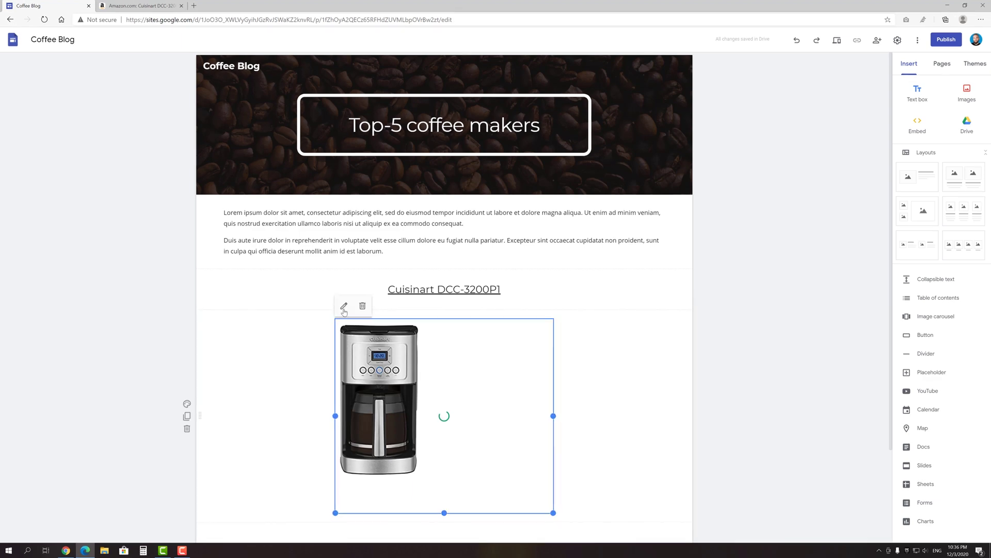
click(344, 307)
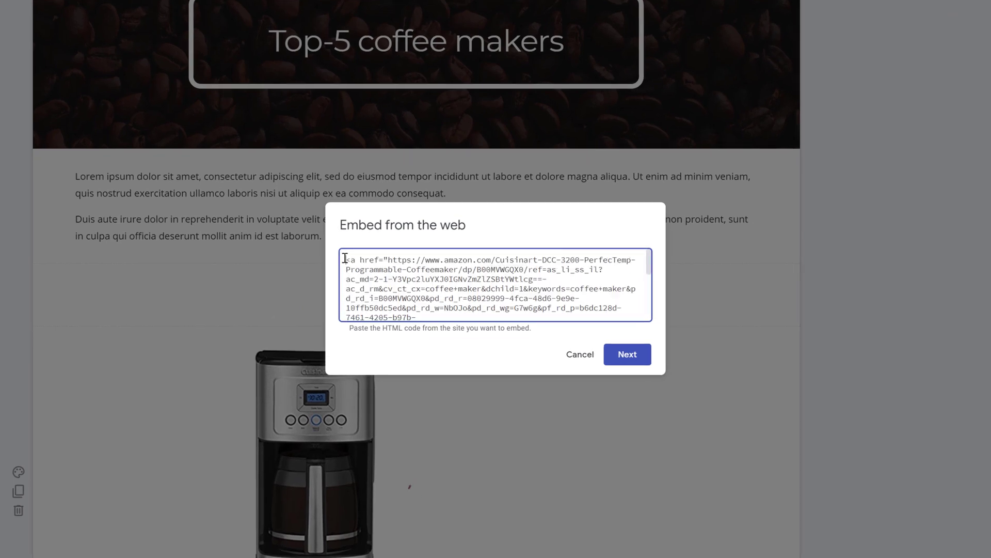
text(<center>)
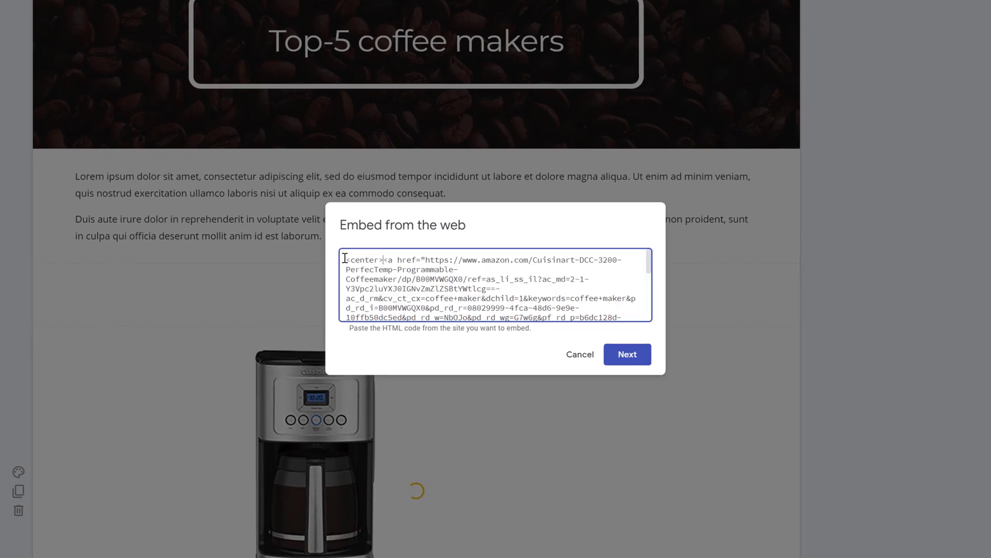
scroll(343, 267, down, 4)
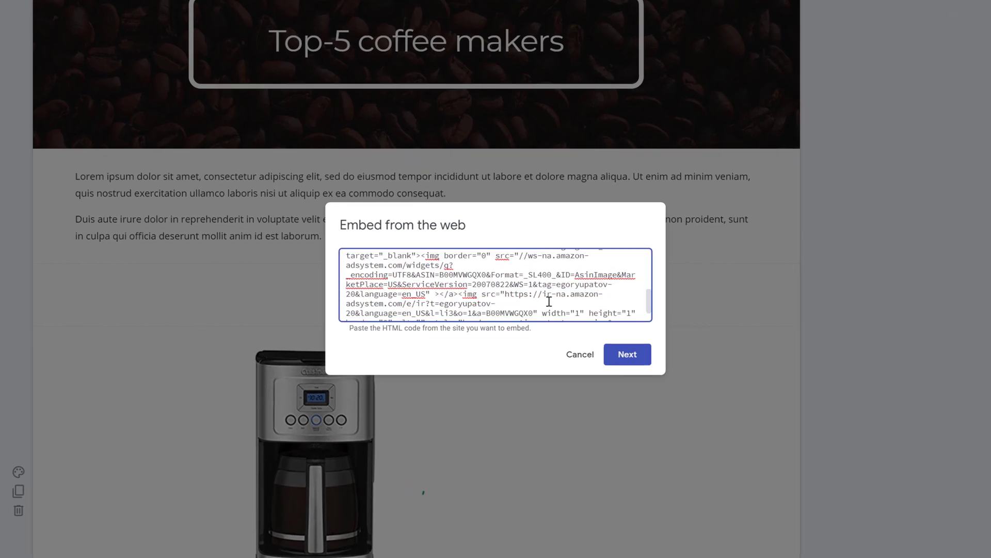
click(494, 311)
text(</center>)
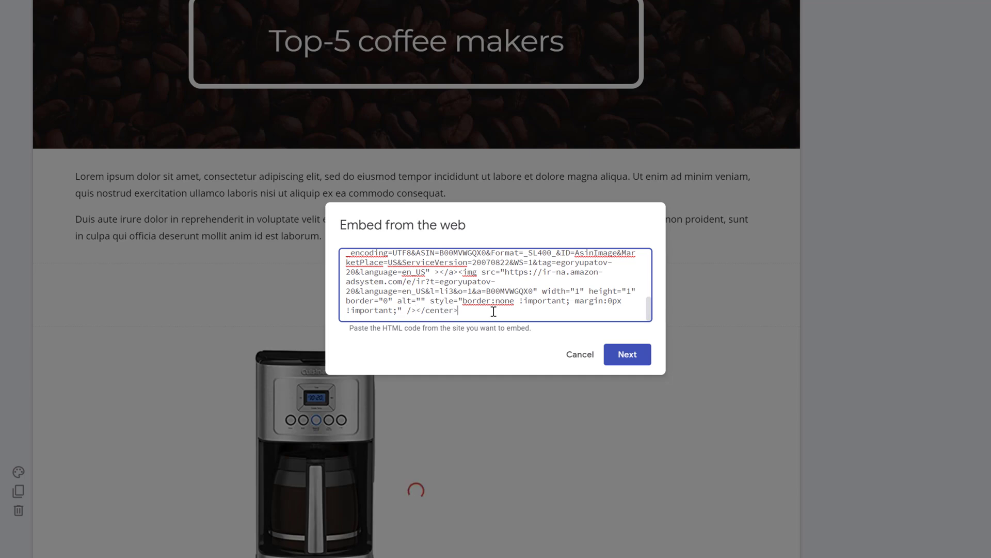
click(627, 354)
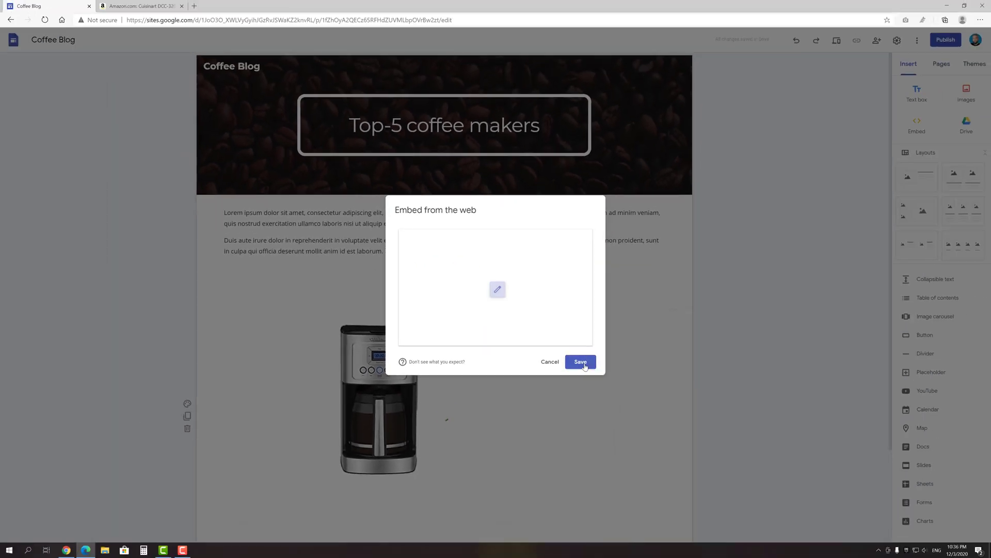
click(580, 362)
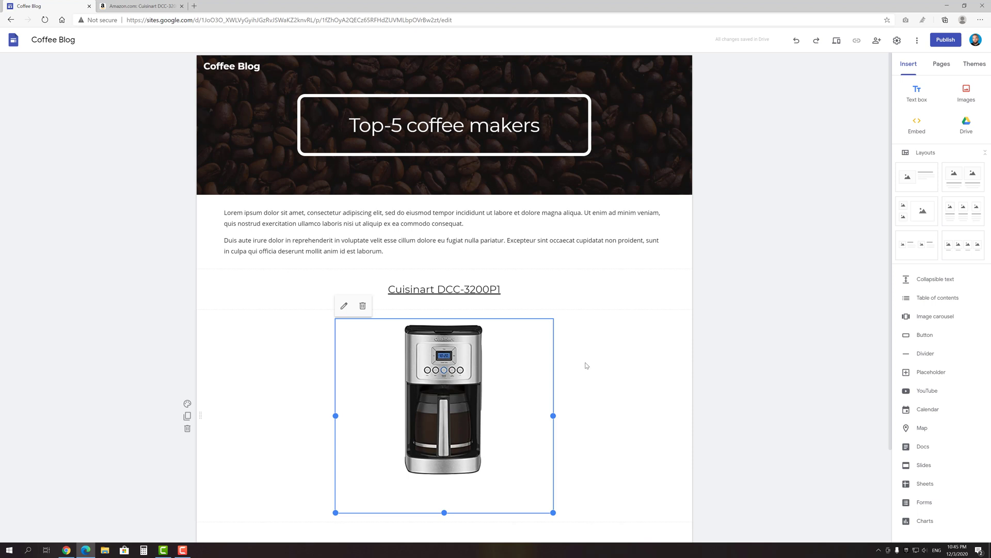
- Add a text box below the coffee maker image with two lorem ipsum paragraphs, removing the blank line between them
click(917, 93)
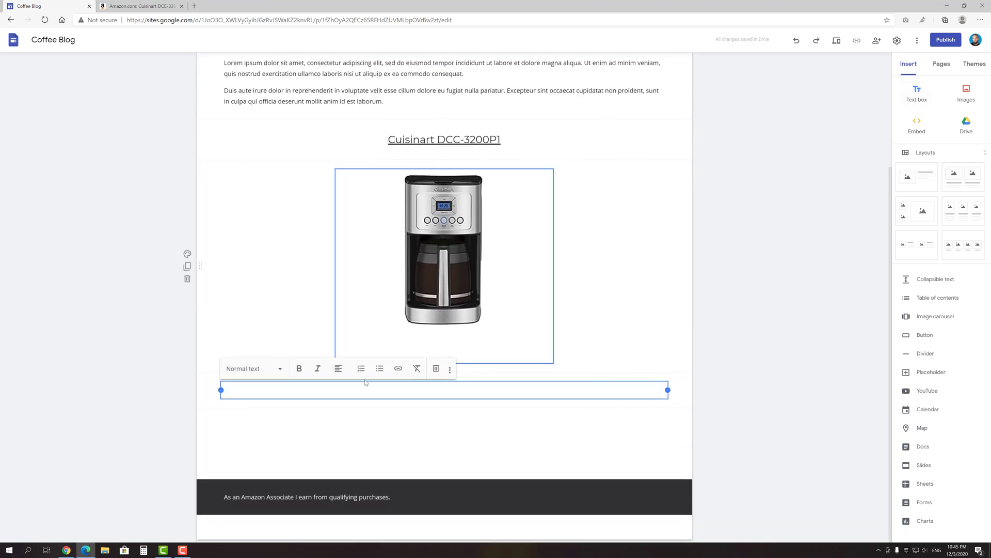
text(Lorem ipsum dolor sit amet, consectetur adipiscing elit, sed do eiusmod tempor incididunt ut labore et dolore magna aliqua. Ullamcorper a lacus vestibulum sed. Laoreet id donec ultrices tincidunt arcu non sodales neque sodales. Sodales ut etiam sit amet. Diam maecenas ultricies mi eget. Suspendisse faucibus interdum posuere lorem ipsum dolor sit amet. Consequat nisl vel pretium lectus. Tortor at risus viverra adipiscing. Id aliquet risus feugiat in ante. Augue mauris augue neque gravida.  Et molestie ac feugiat sed lectus. Ut consequat semper viverra nam libero justo. Massa sed elementum tempus egestas sed sed risus pretium quam. Ac tincidunt vitae semper quis lectus nulla at volutpat diam. Consequat ac felis donec et odio. Aliquet nibh praesent tristique magna sit amet purus. Etiam sit amet nisl purus in mollis. Sodales ut eu sem integer vitae justo. Nunc id cursus metus aliquam eleifend. Elementum curabitur vitae nunc sed velit. Velit sed ullamcorper morbi tincidunt ornare massa. Tellus cras adipiscing enim eu turpis egestas.)
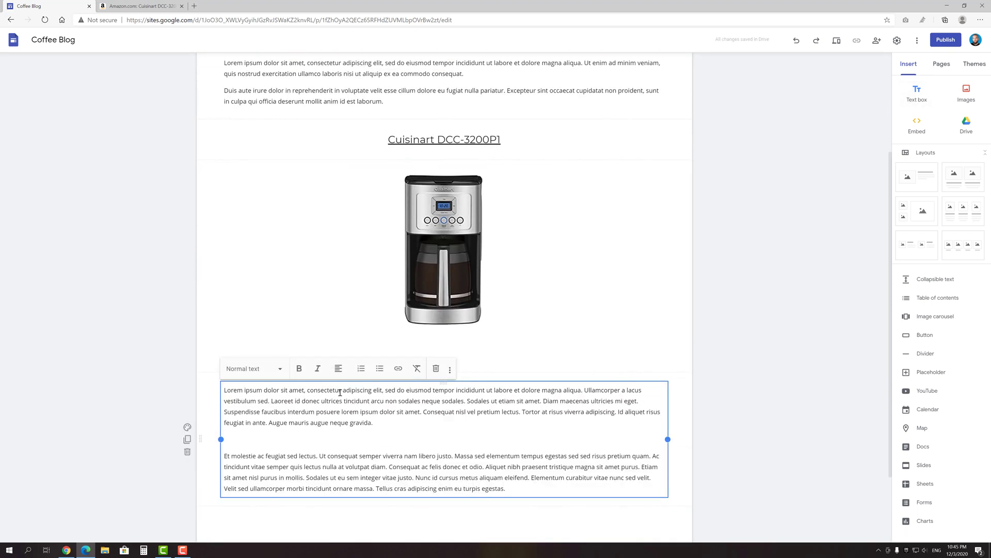
click(391, 424)
key(Delete)
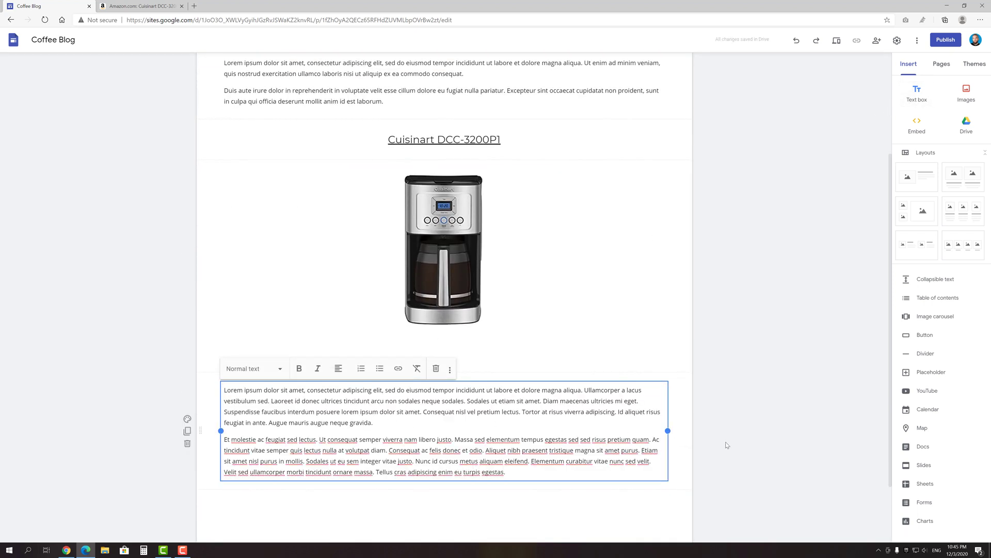
click(725, 445)
click(913, 337)
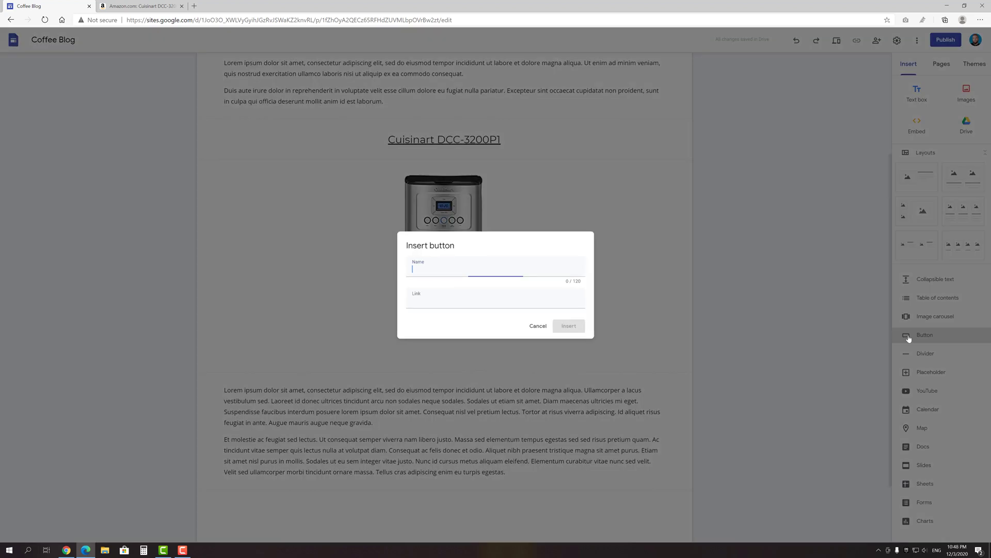
text(Che)
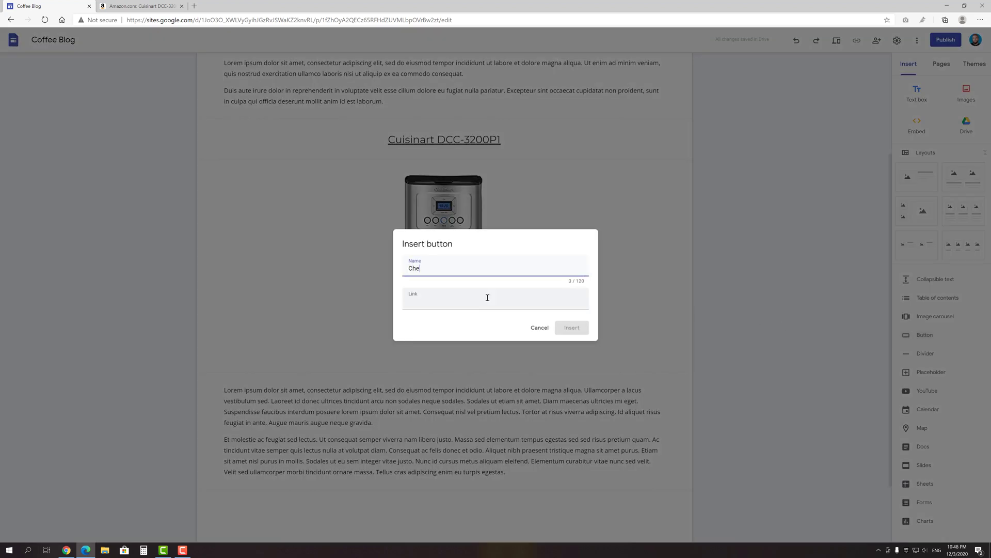
text(ck the price)
click(488, 297)
text(https://amzn.to/2JHg6iz)
click(572, 328)
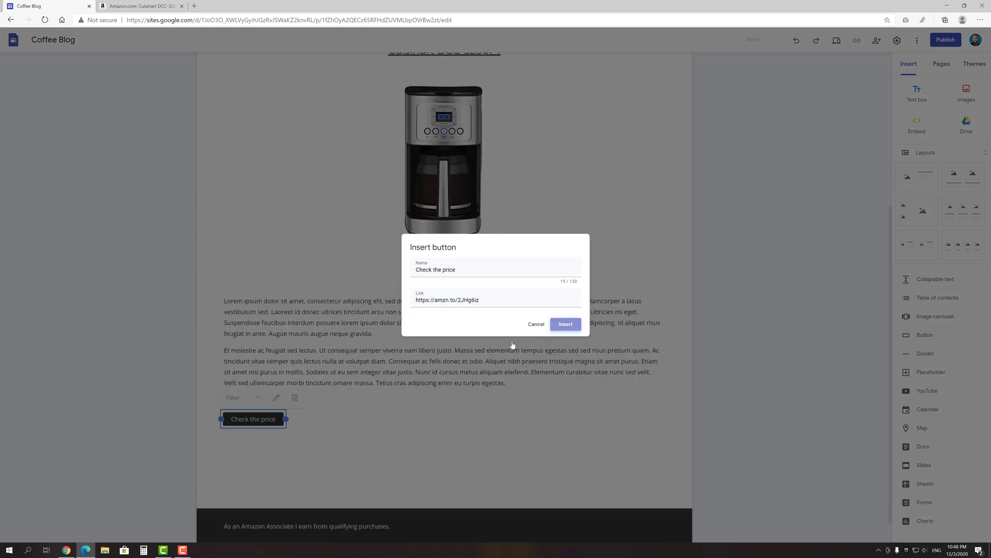
- Center the "Check the price" button in its section below the review text and give that section a dark background style
drag(388, 393, 449, 391)
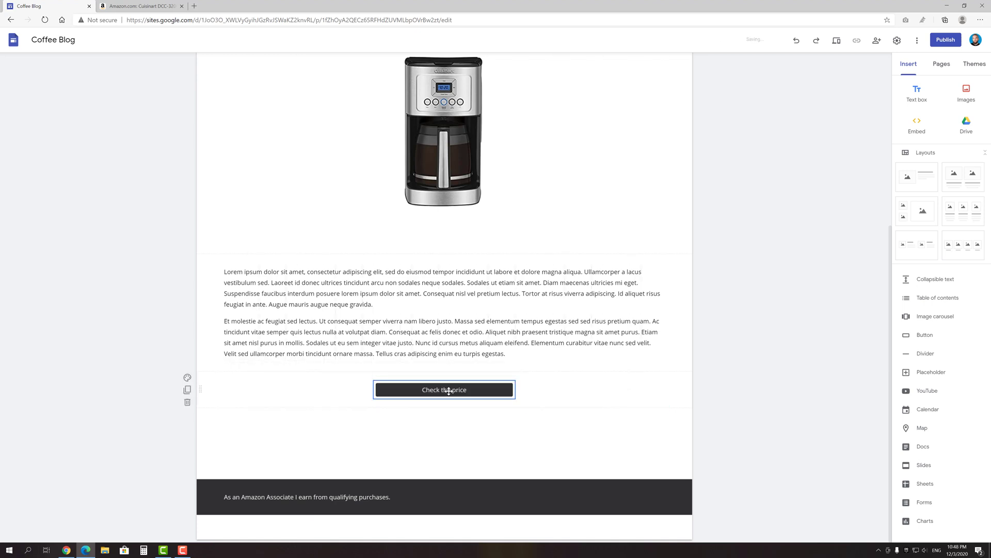
click(187, 378)
click(230, 423)
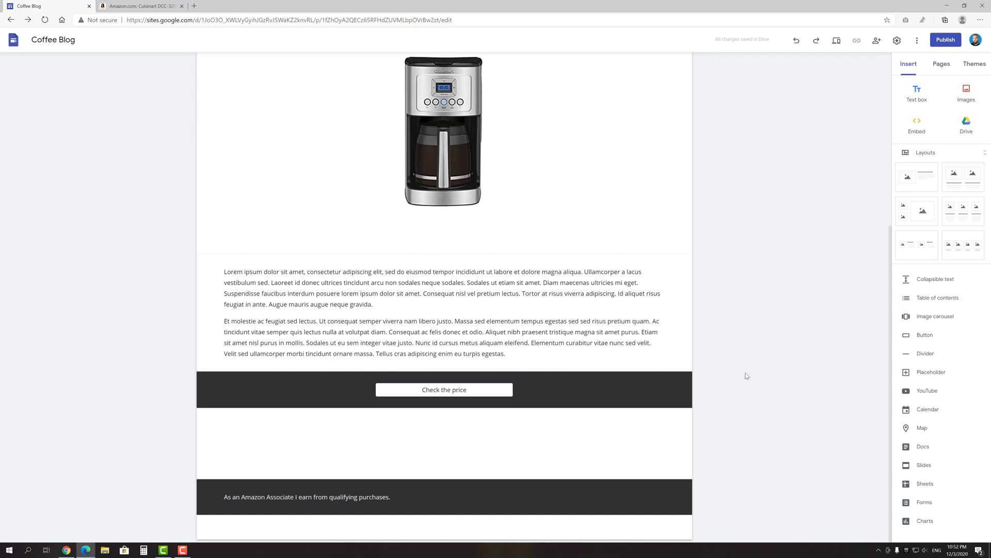
- Publish the site to the web with the web address "cofee-blog"
click(940, 45)
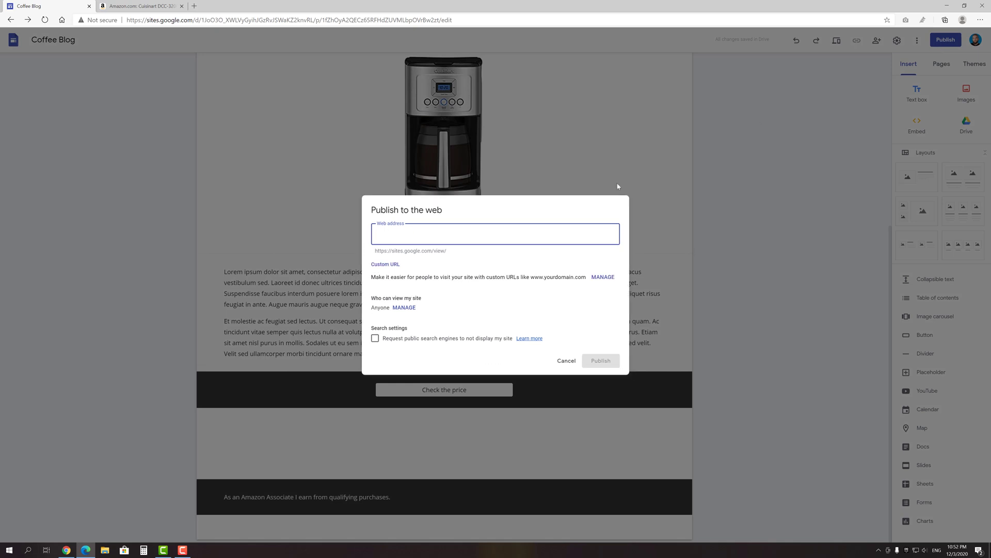
text(cofeeblog)
key(Left)
key(Left)
key(Left)
key(Left)
text(-)
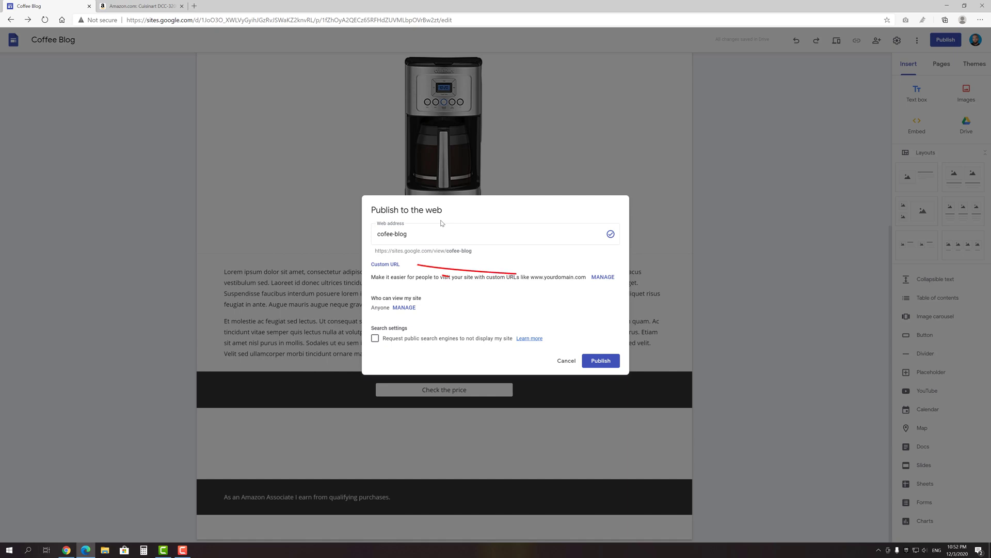
click(607, 362)
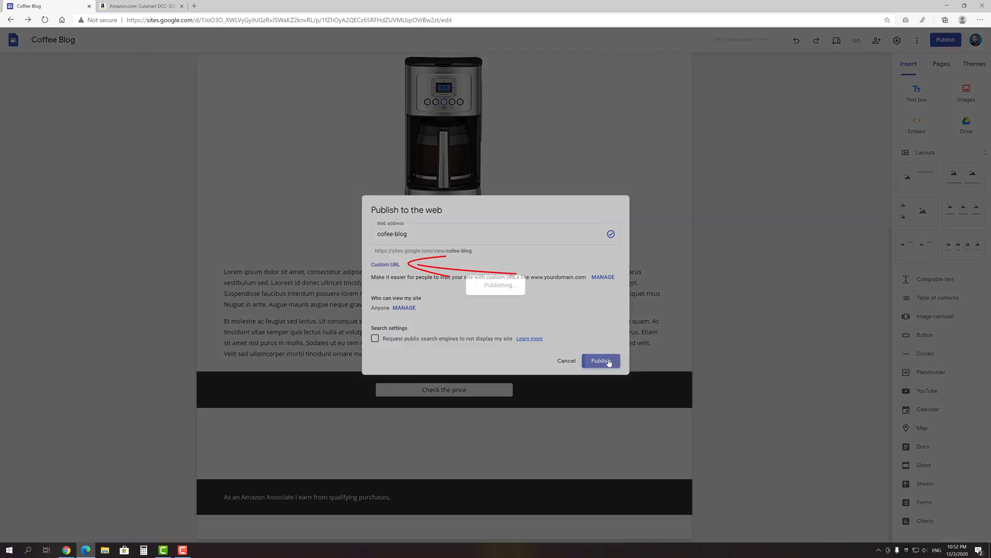